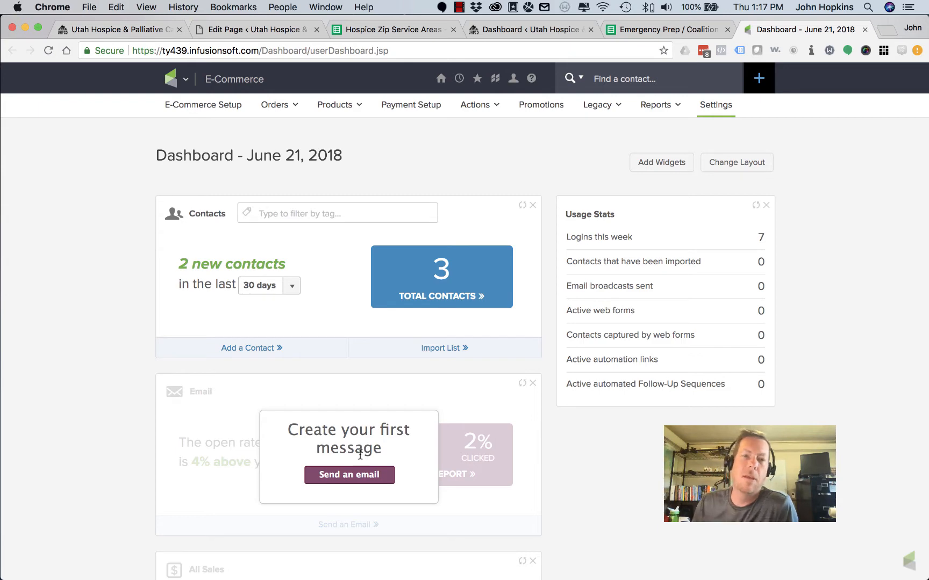
# Open the Infusionsoft logo dropdown to show the main navigation mega-menu
pyautogui.click(172, 80)
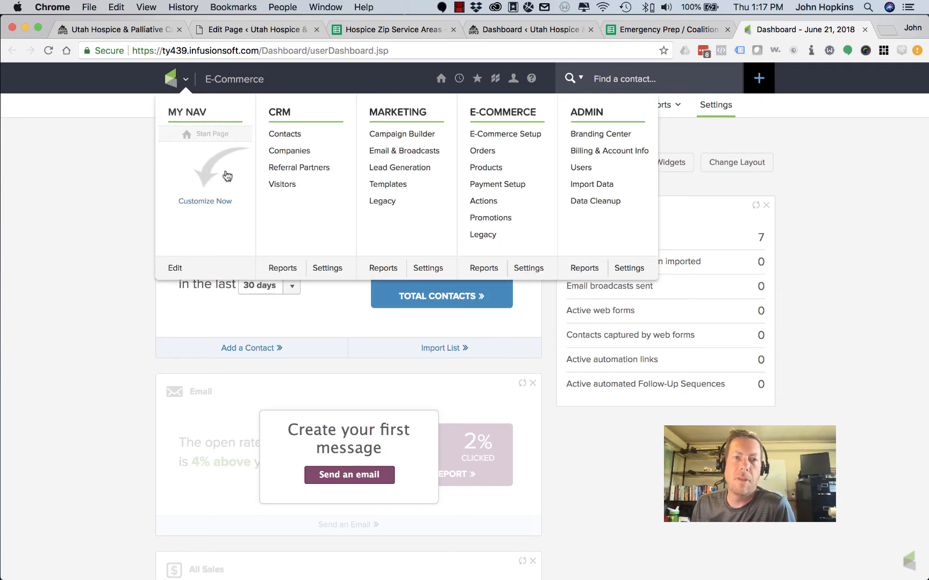
# Go to E-Commerce Setup from the mega-menu and choose Order Form Themes
pyautogui.click(503, 116)
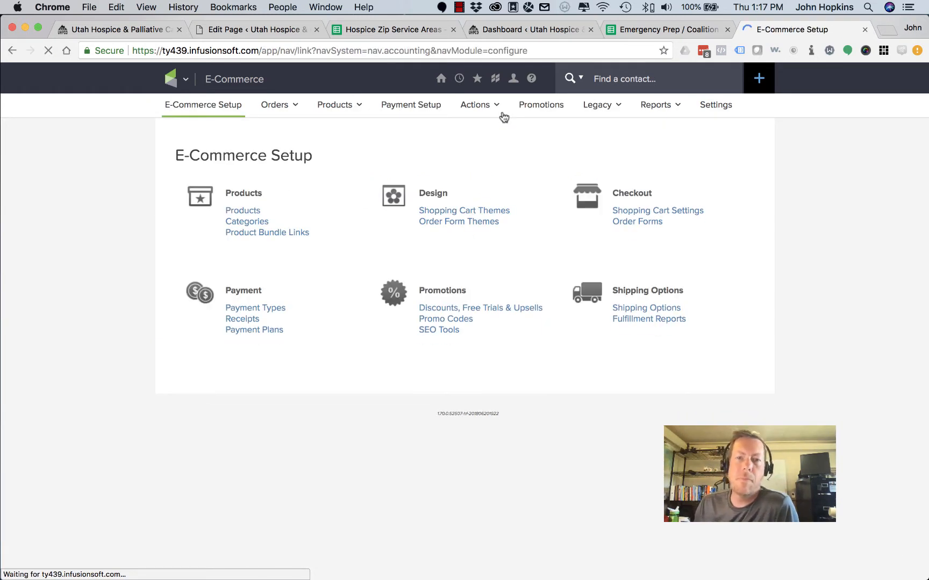
pyautogui.moveTo(500, 115)
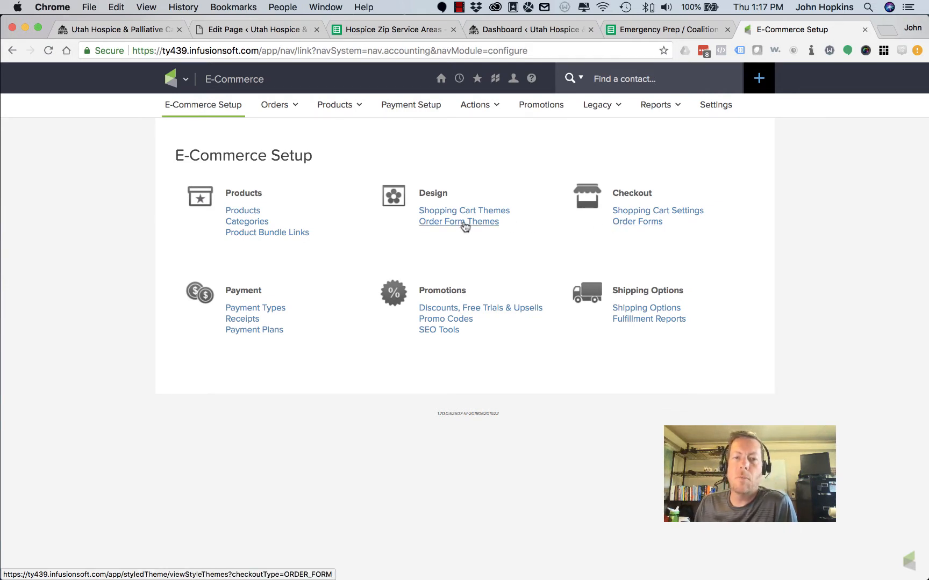
pyautogui.click(464, 225)
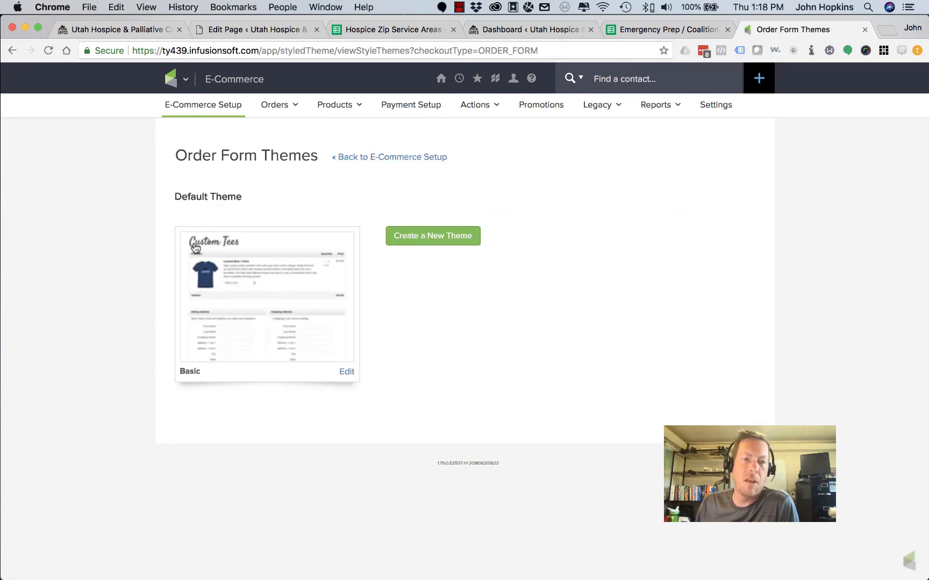
# Preview the Basic theme's sample UHPCO order form, close it, and return to E-Commerce Setup
pyautogui.click(279, 305)
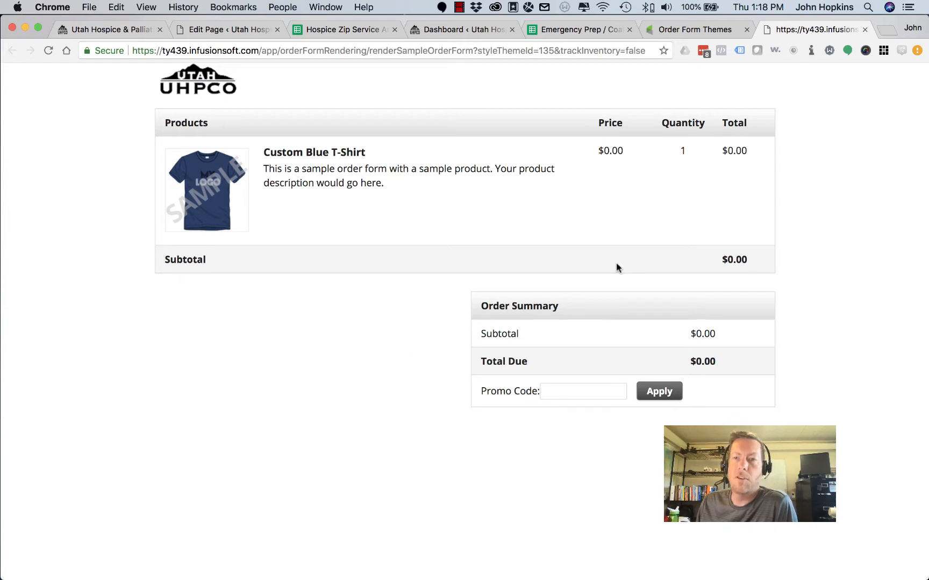
pyautogui.click(863, 29)
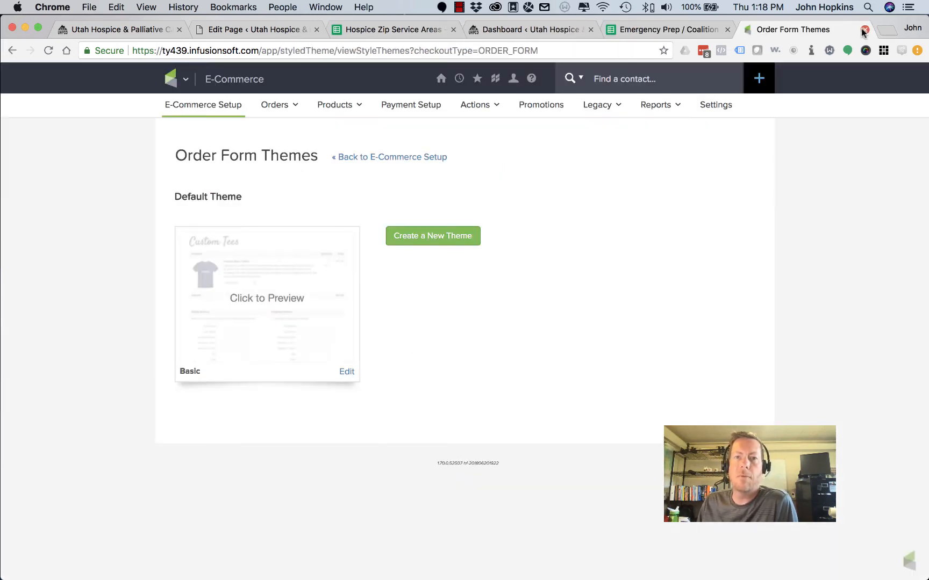
pyautogui.click(403, 157)
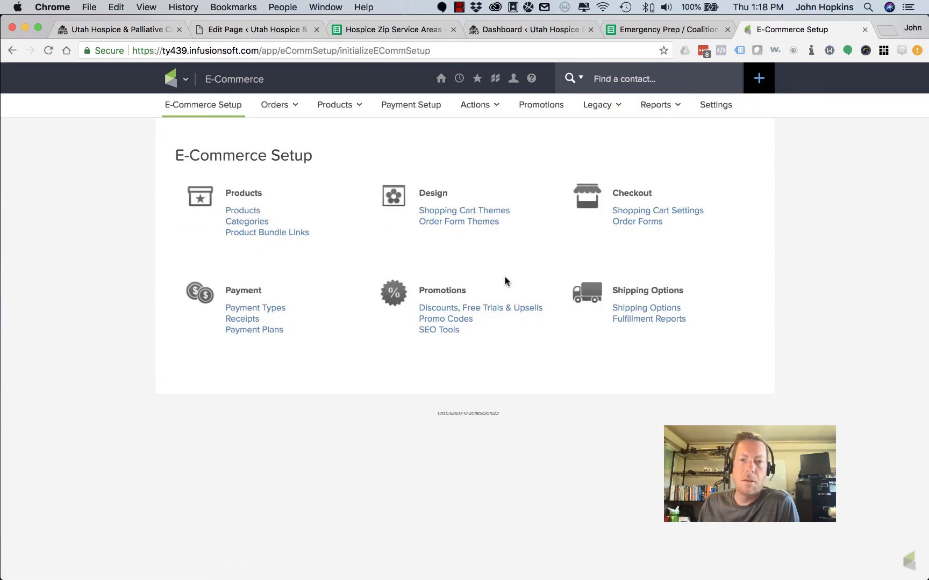
# Open the Products list, scroll through it, and reopen it from E-Commerce Setup
pyautogui.click(252, 213)
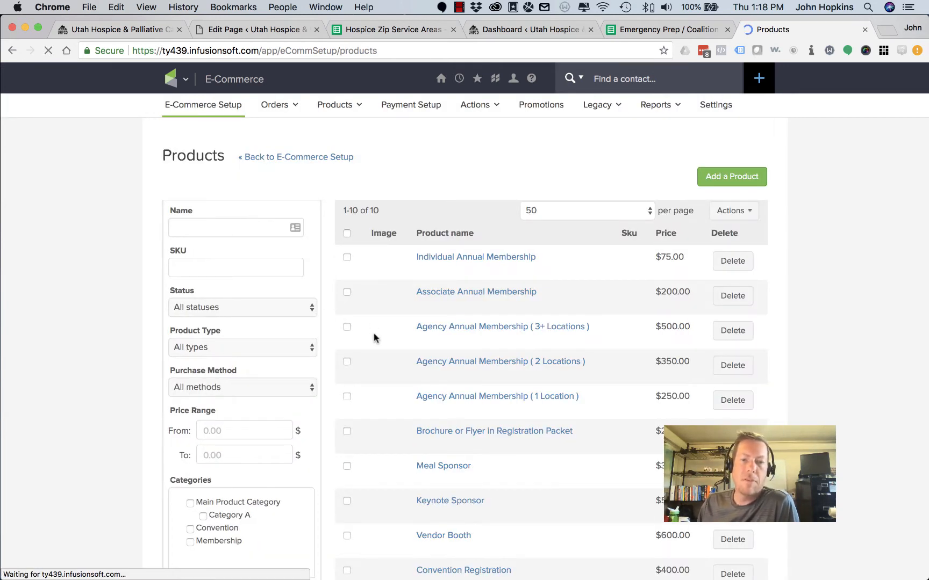
pyautogui.scroll(-2, 375, 337)
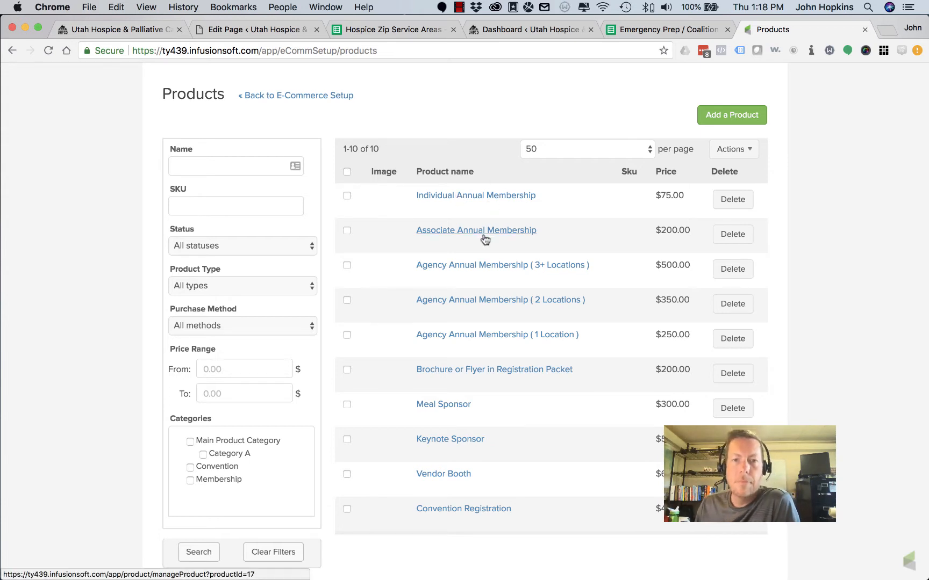
pyautogui.click(304, 96)
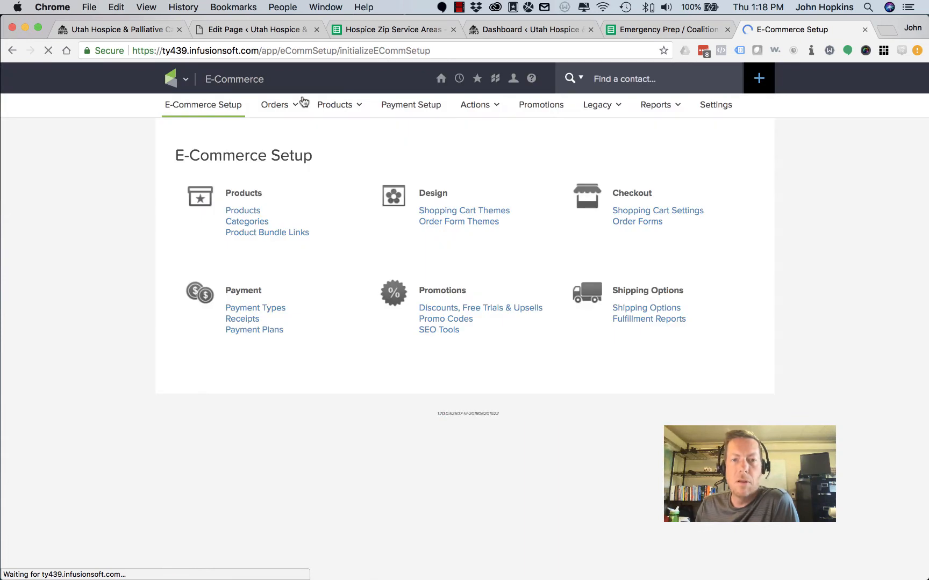
pyautogui.click(239, 214)
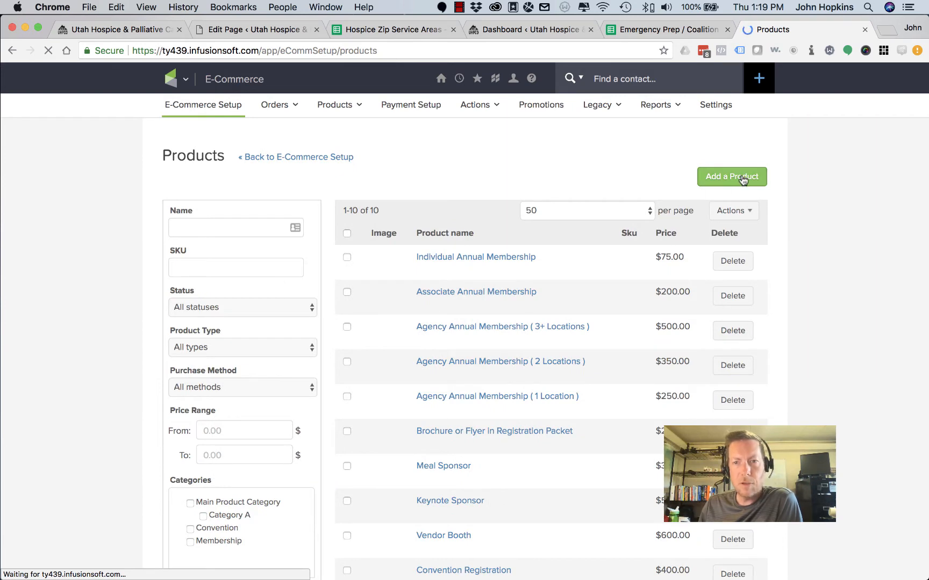
# Add a new Digital product named 'Test Product' and save it
pyautogui.click(743, 179)
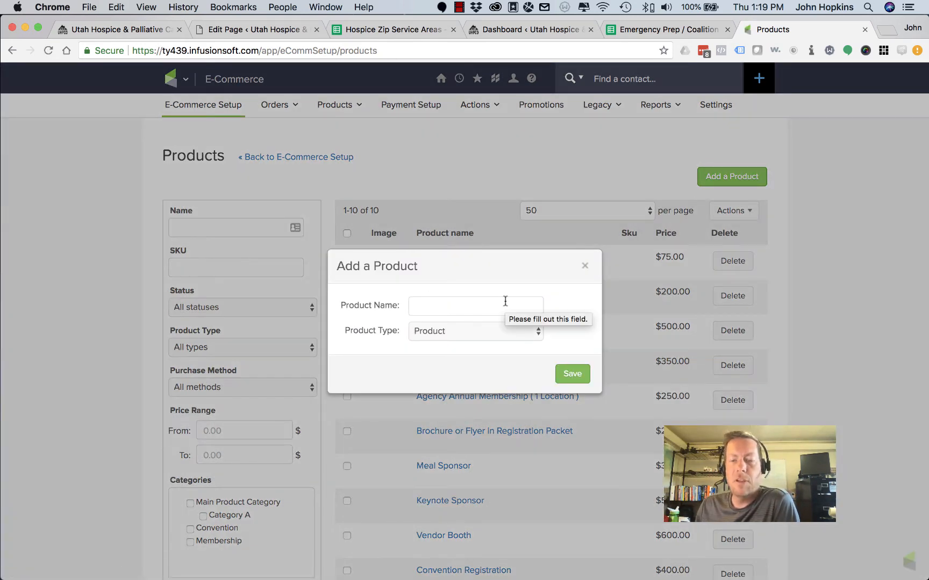
pyautogui.click(448, 331)
pyautogui.click(451, 346)
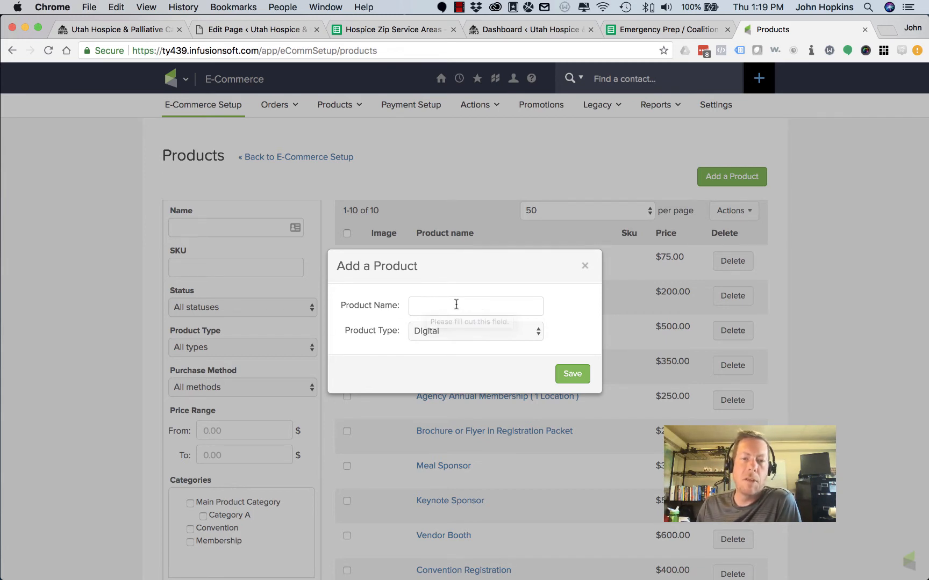
pyautogui.click(435, 304)
pyautogui.write('Te')
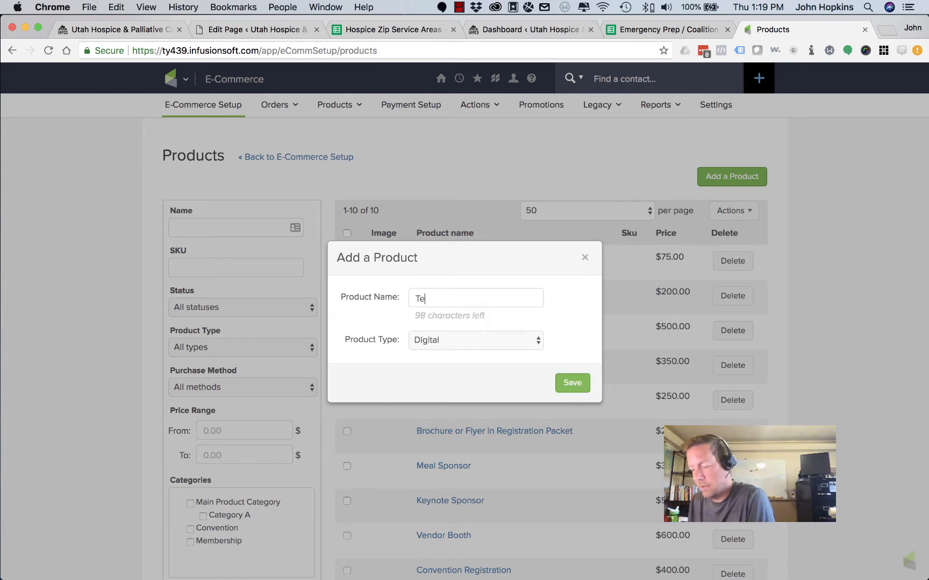
pyautogui.write('st Product')
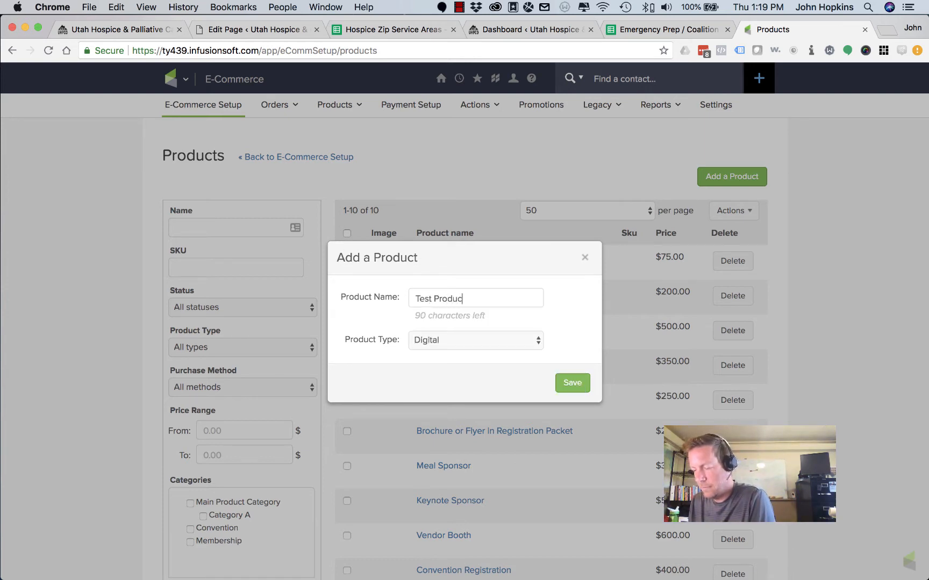
pyautogui.click(566, 379)
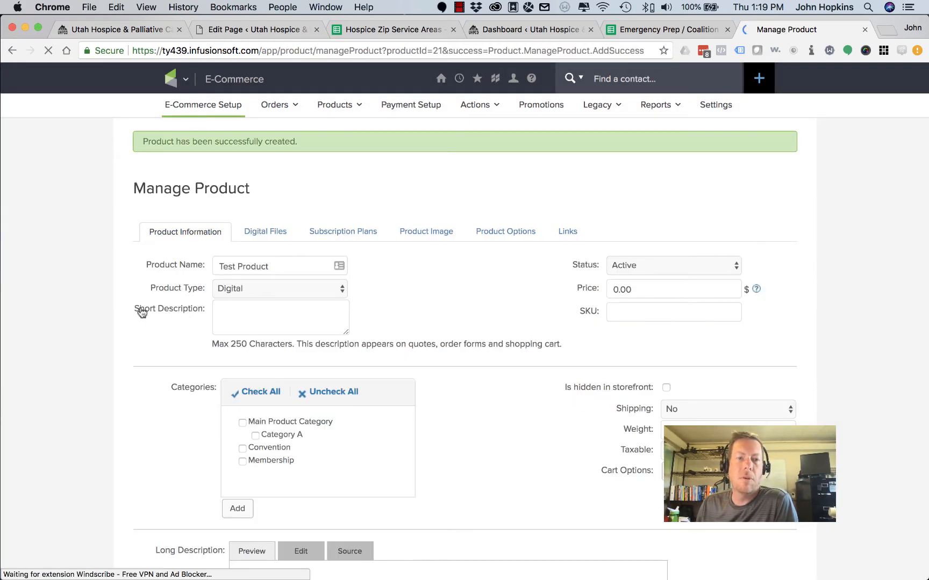
# Set Test Product's price to 10 and uncheck the Membership category
pyautogui.scroll(-5, 201, 311)
pyautogui.scroll(3, 143, 307)
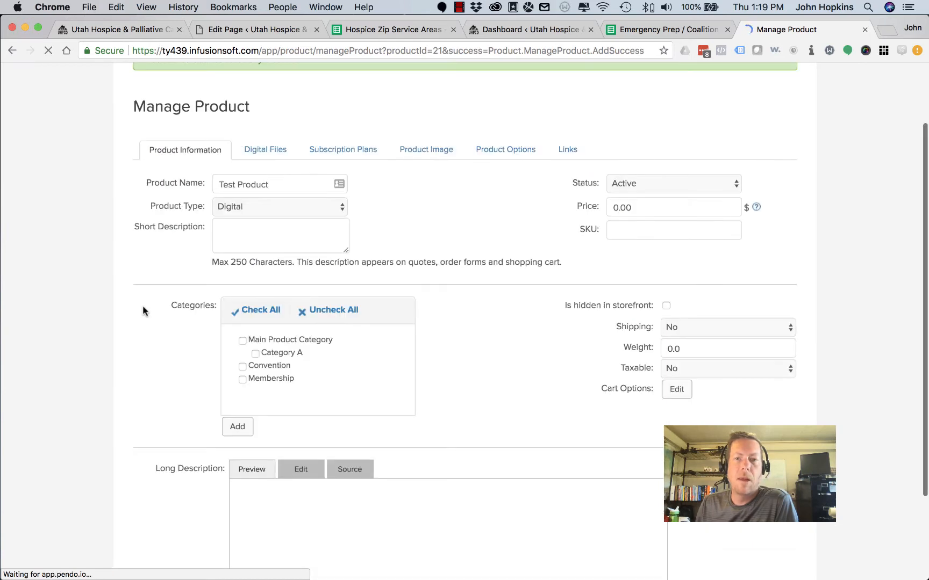
pyautogui.doubleClick(623, 207)
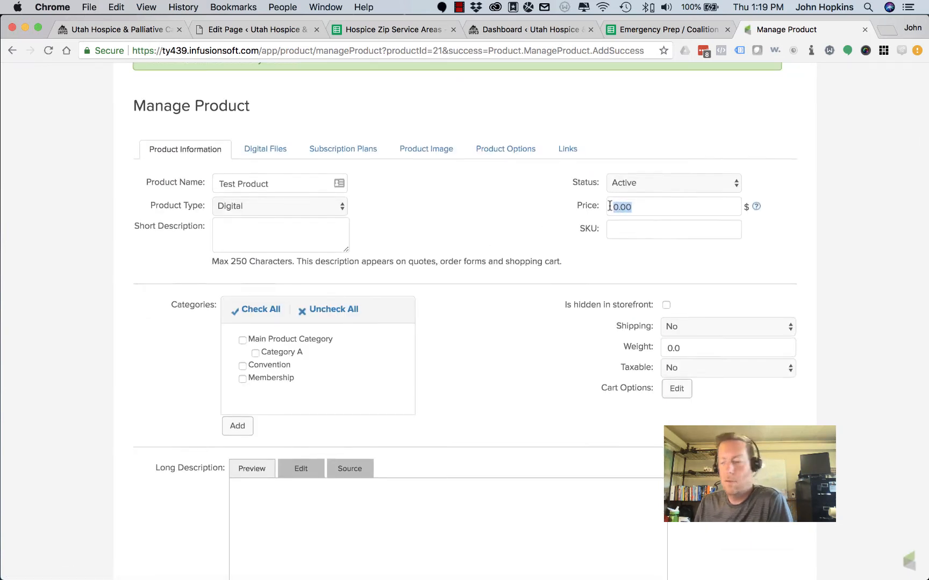
pyautogui.scroll(-1, 612, 206)
pyautogui.write('1')
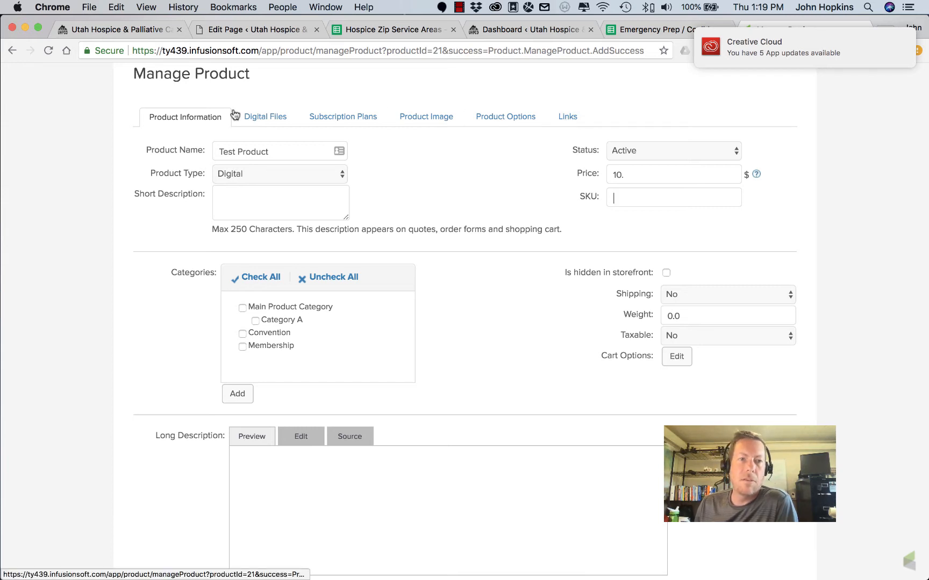
pyautogui.scroll(-1, 62, 285)
pyautogui.scroll(-1, 63, 284)
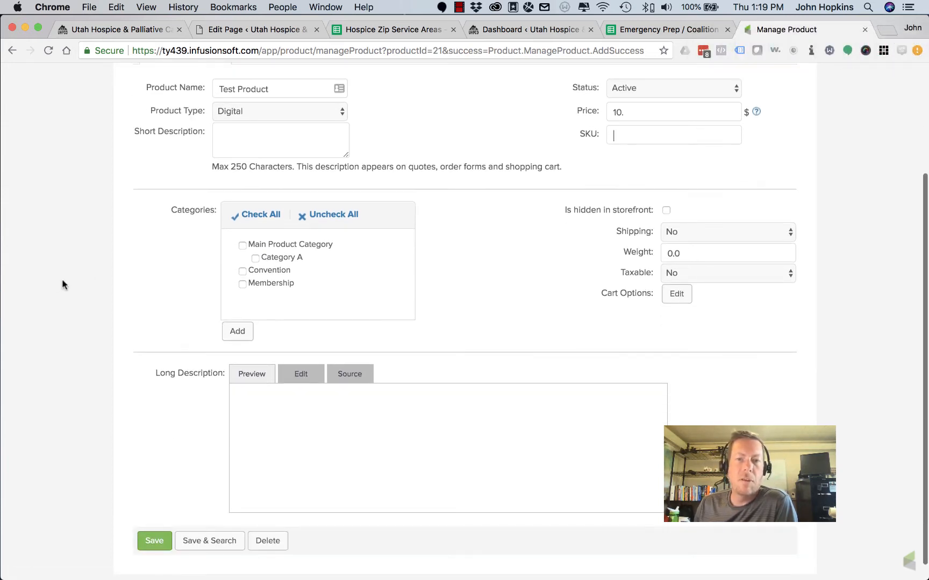
pyautogui.click(242, 288)
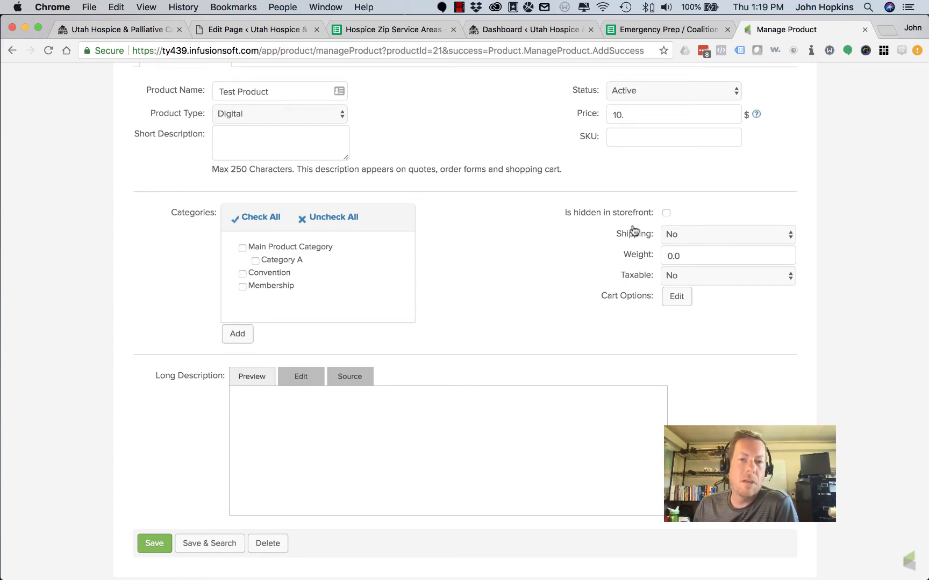
# Enter the short description 'this is the short description' and select its text
pyautogui.scroll(5, 548, 271)
pyautogui.scroll(-5, 550, 270)
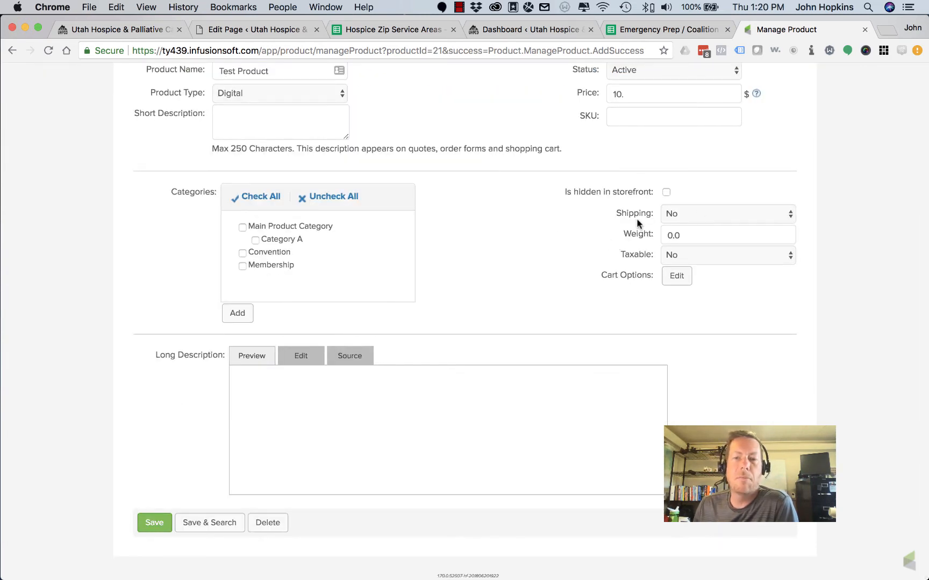
pyautogui.scroll(2, 476, 234)
pyautogui.scroll(4, 476, 234)
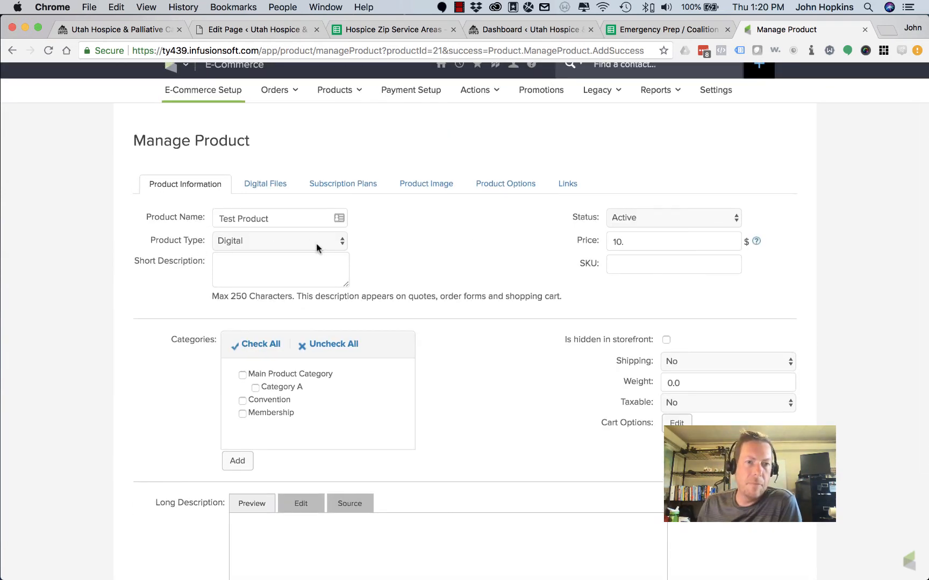
pyautogui.click(226, 267)
pyautogui.scroll(-3, 125, 266)
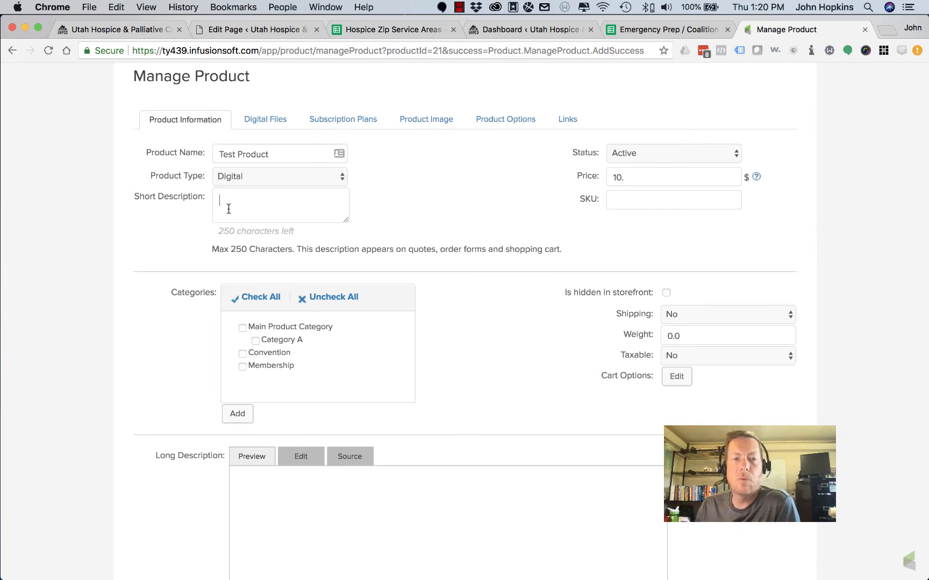
pyautogui.write('th')
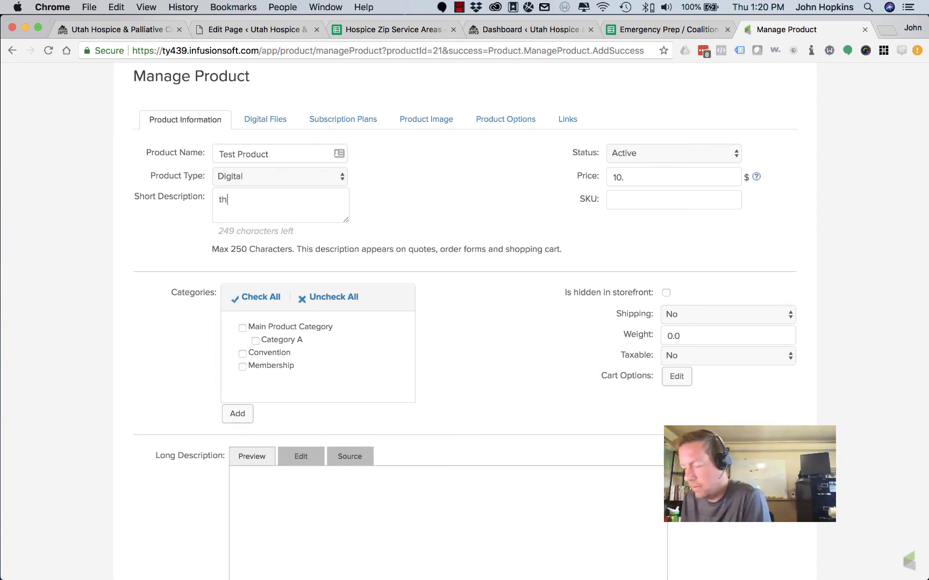
pyautogui.write('is is the sh')
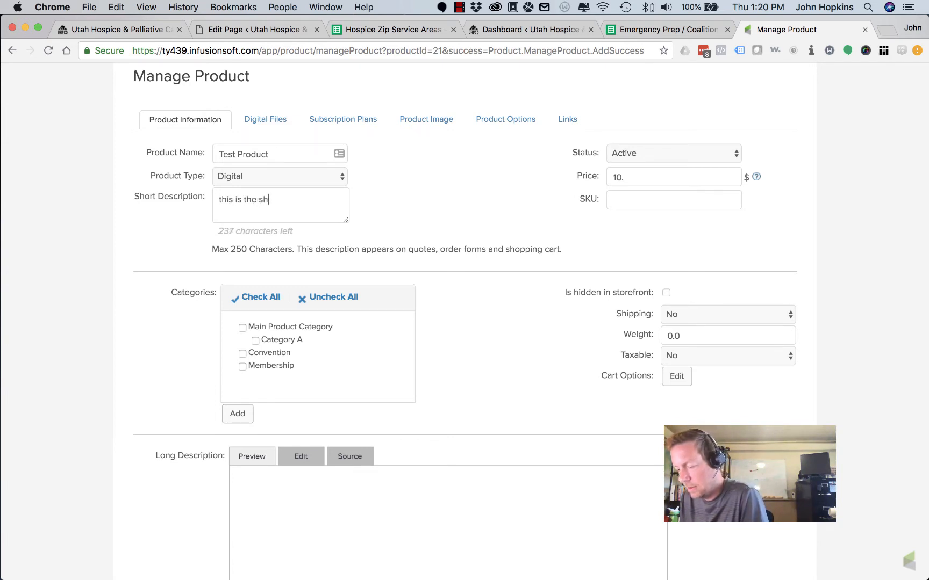
pyautogui.write('ort descr')
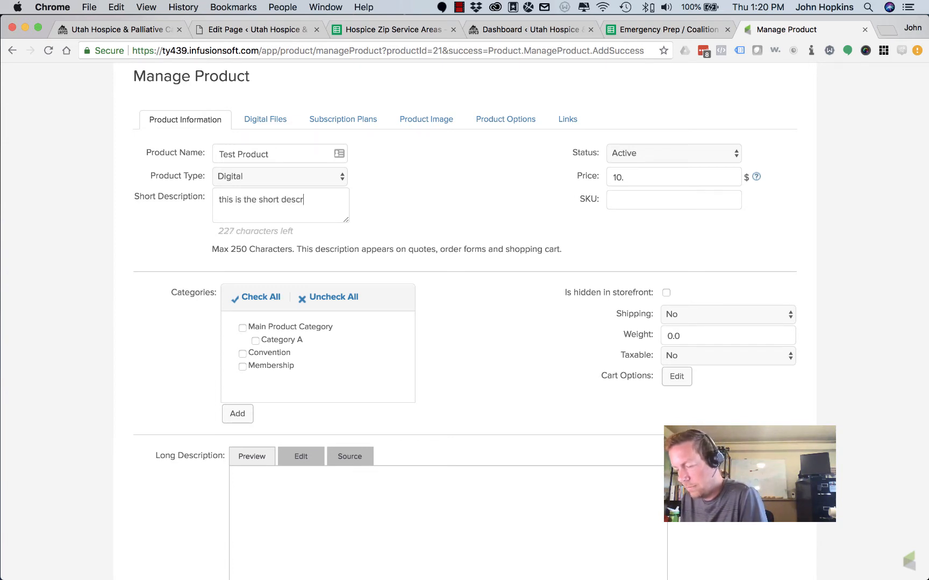
pyautogui.write('iption')
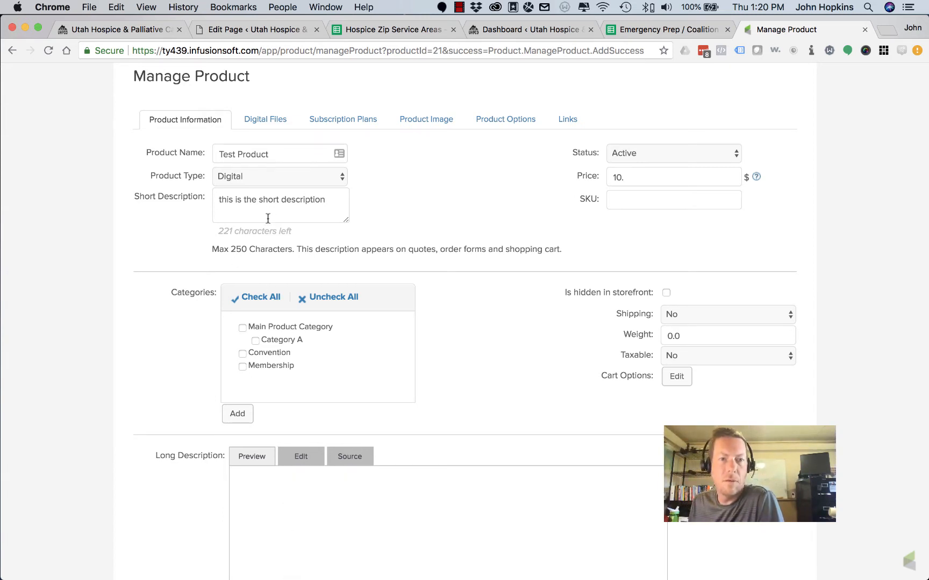
pyautogui.hotkey('shift', 'alt', 'Left')
pyautogui.hotkey('shift', 'alt', 'Left')
pyautogui.hotkey('shift', 'alt', 'Left')
pyautogui.hotkey('shift', 'alt', 'Left')
pyautogui.hotkey('shift', 'alt', 'Left')
pyautogui.press('cmd+c')
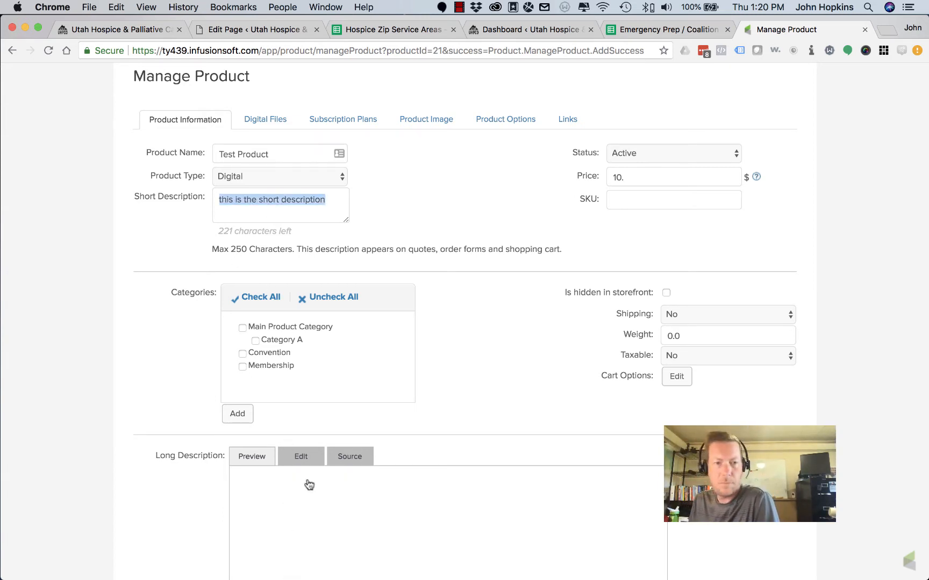
# Set the rich-text long description to 'this is the long description' and save the product
pyautogui.click(308, 496)
pyautogui.click(285, 440)
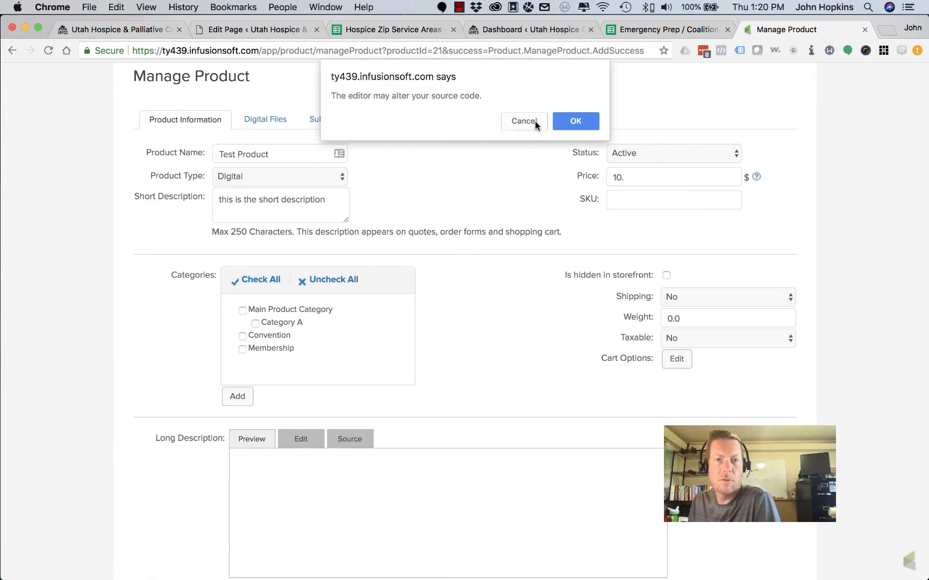
pyautogui.click(588, 120)
pyautogui.scroll(-3, 161, 428)
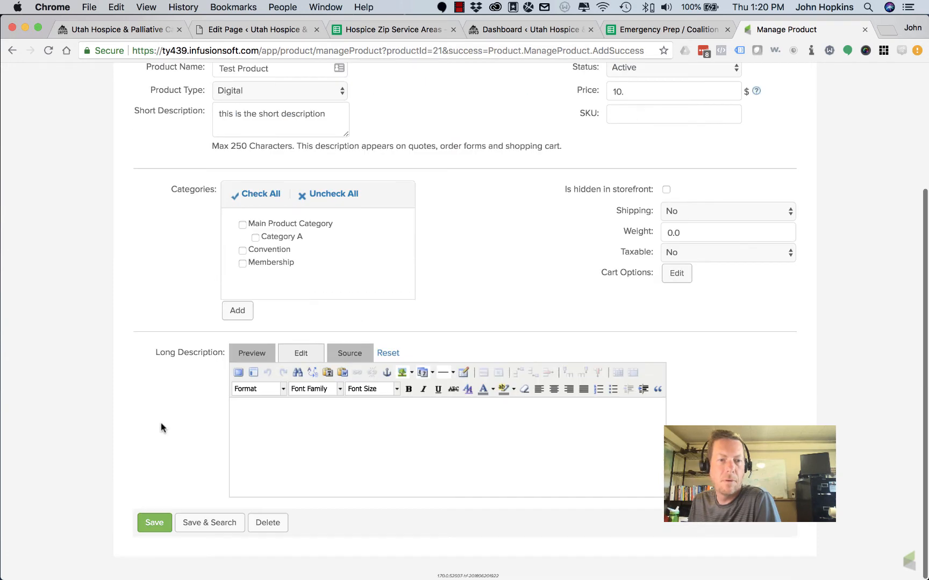
pyautogui.click(277, 414)
pyautogui.press('cmd+v')
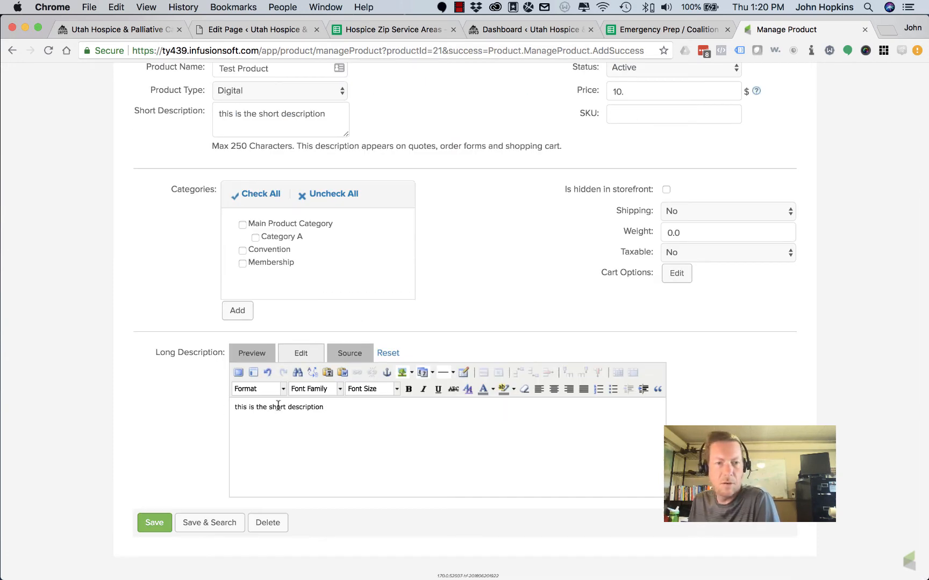
pyautogui.doubleClick(277, 407)
pyautogui.write('long')
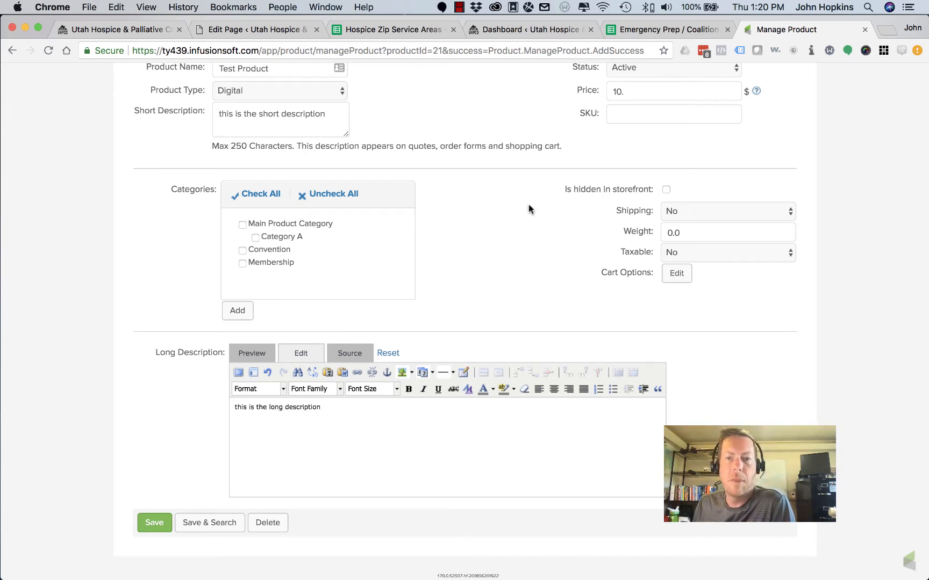
pyautogui.click(162, 525)
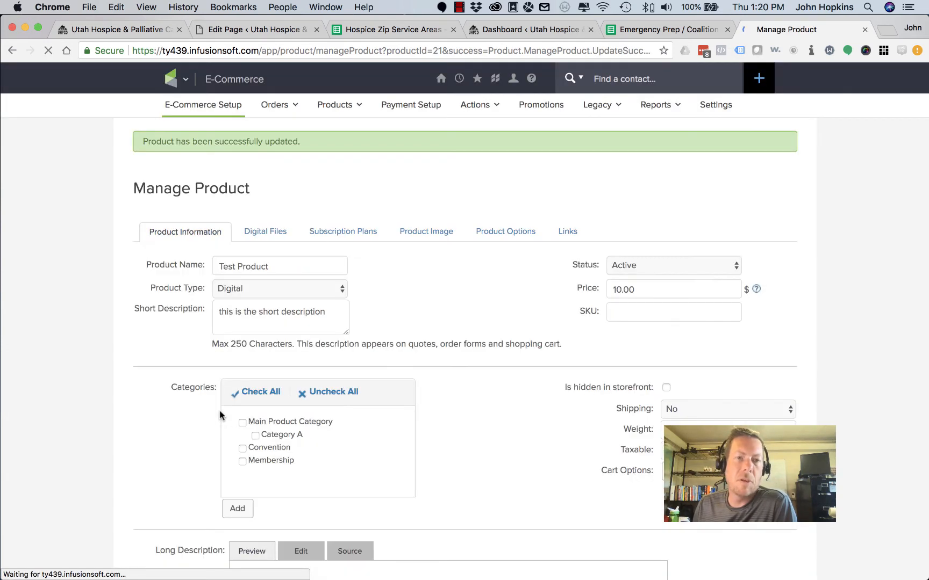
# Check Test Product's Digital Files, Subscription Plans and Product Image tabs
pyautogui.click(265, 232)
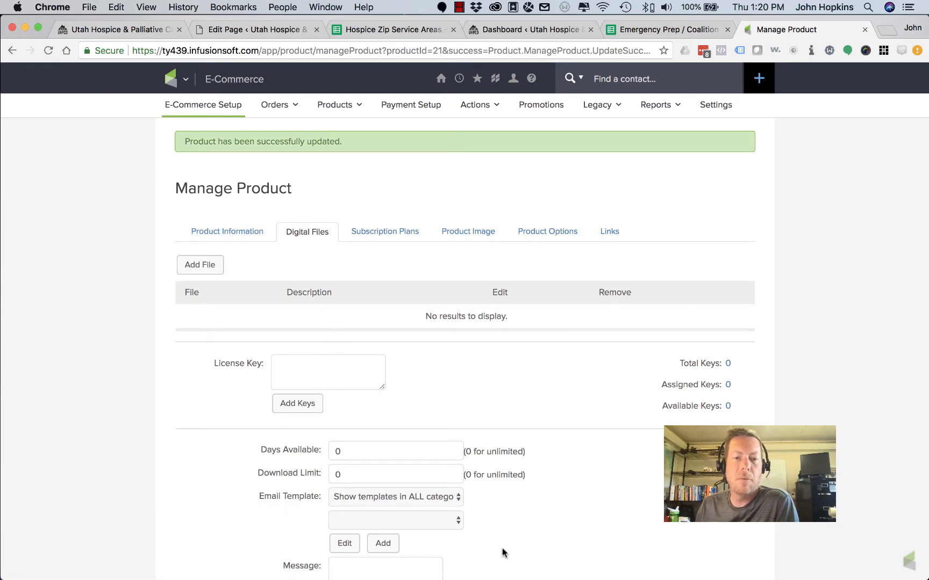
pyautogui.scroll(-3, 523, 516)
pyautogui.scroll(2, 524, 521)
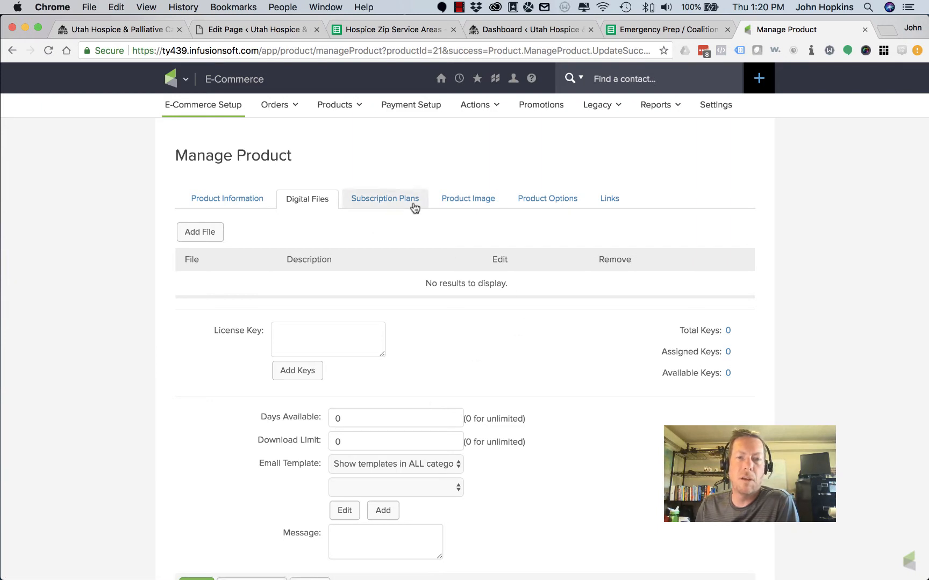
pyautogui.click(394, 200)
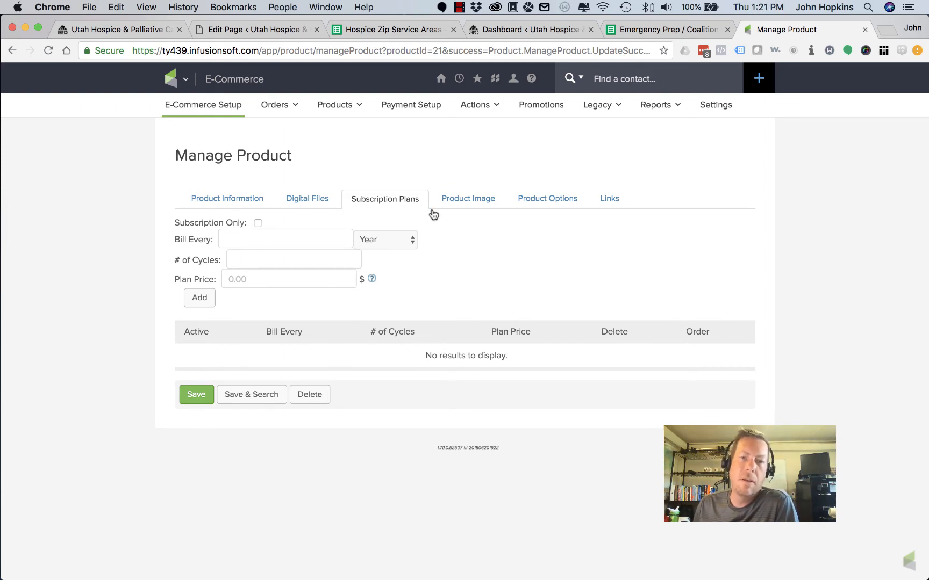
pyautogui.click(481, 200)
# Review the 340x340, 170x170 and 85x85 cart image placeholders, then go to Product Options
pyautogui.scroll(-5, 113, 256)
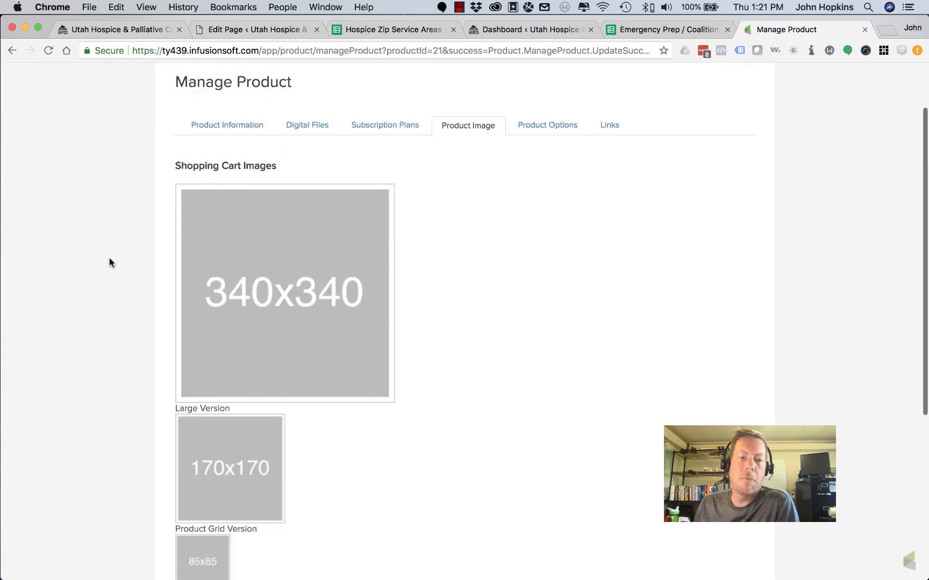
pyautogui.scroll(-3, 109, 263)
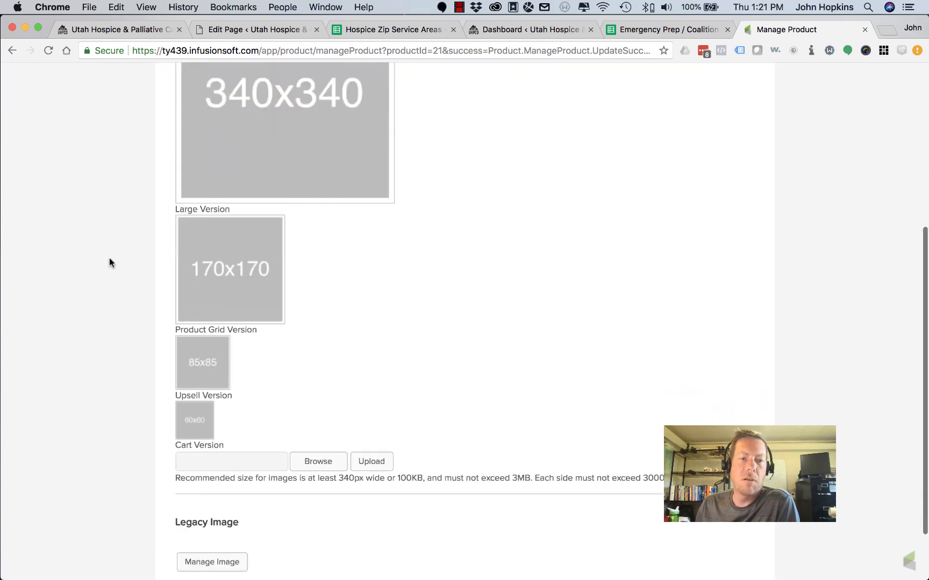
pyautogui.scroll(1, 109, 262)
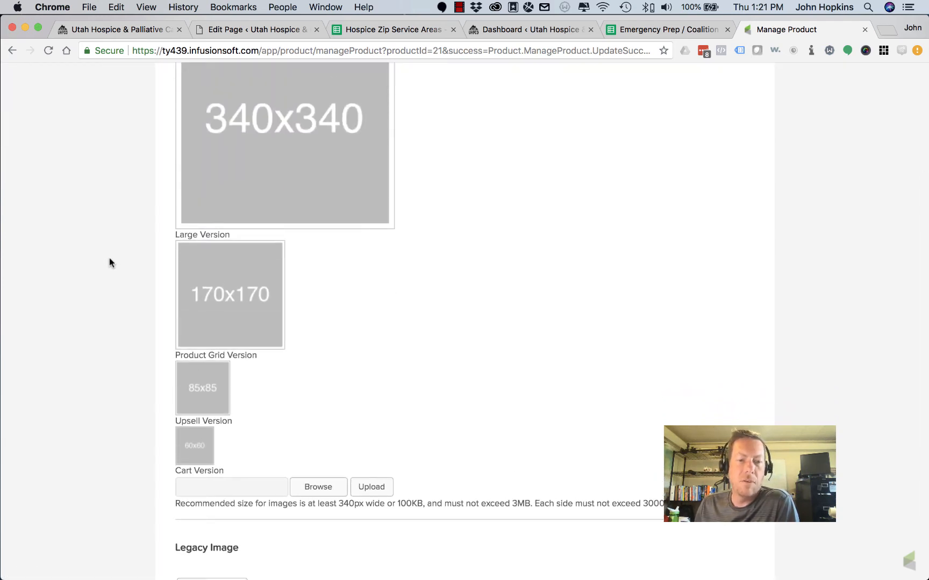
pyautogui.scroll(2, 167, 273)
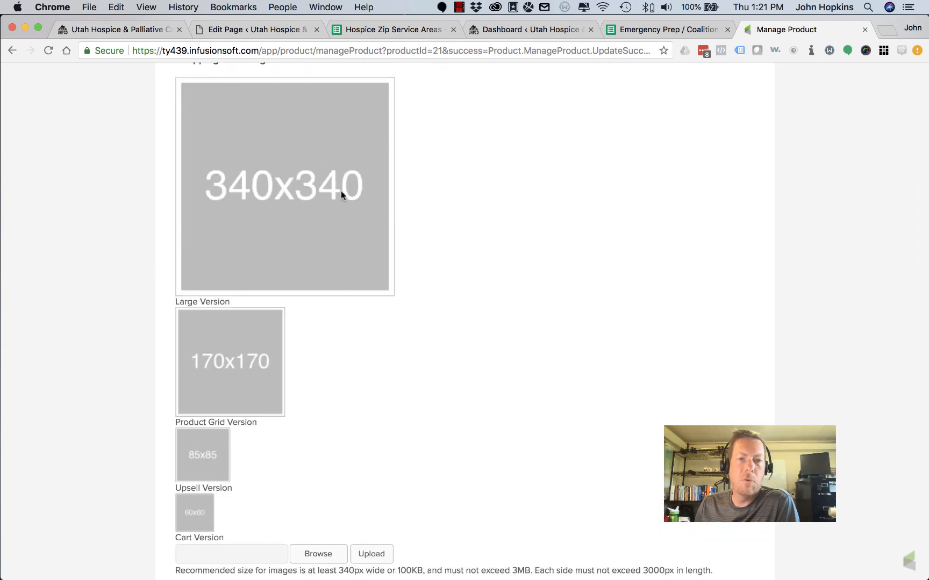
pyautogui.scroll(-4, 122, 442)
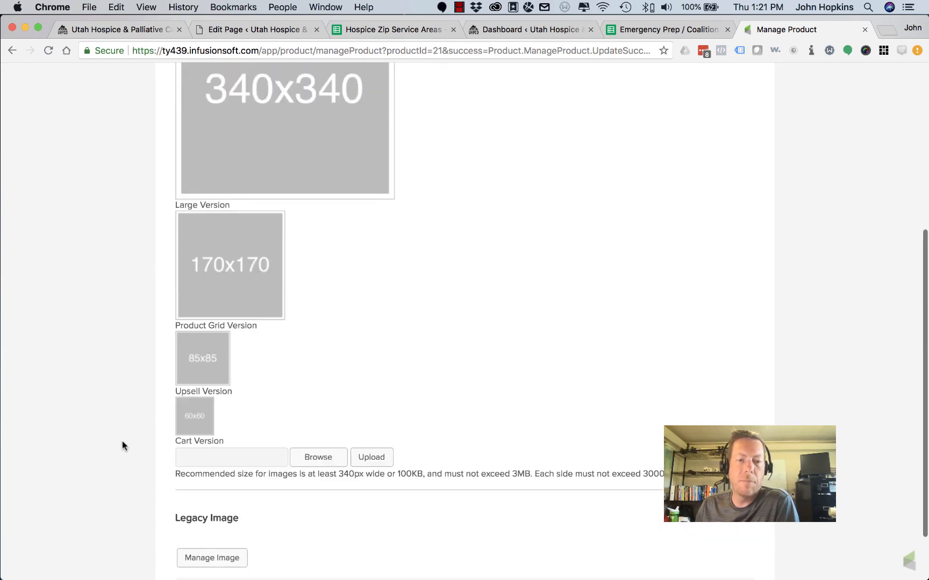
pyautogui.scroll(3, 122, 444)
pyautogui.scroll(-4, 122, 442)
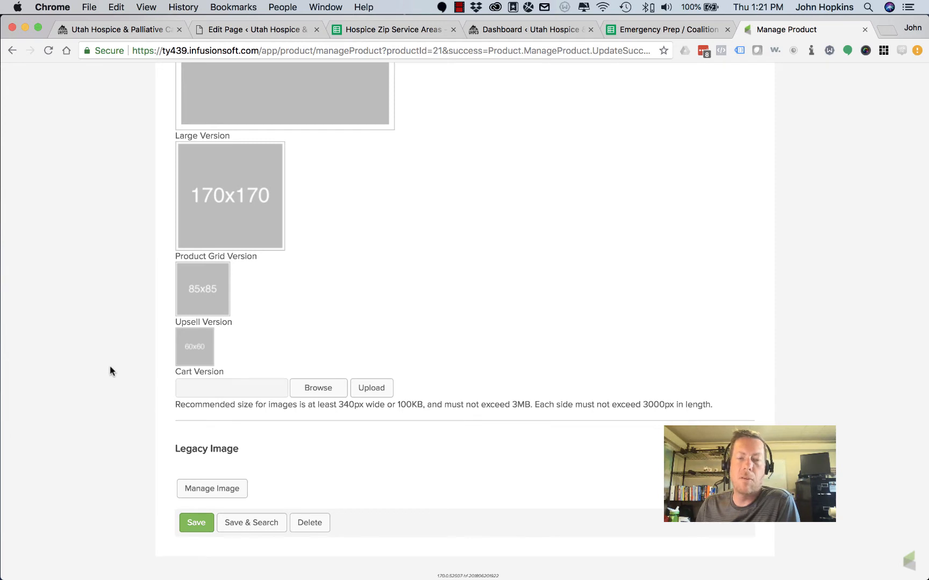
pyautogui.scroll(10, 109, 371)
pyautogui.click(558, 203)
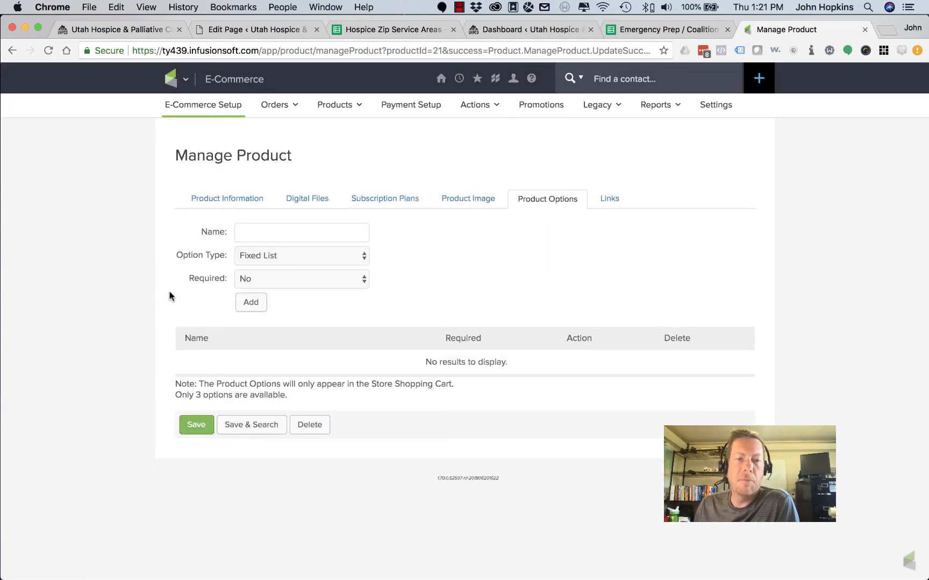
# Keep Fixed List as option type, view the Links tab, and return to Product Information
pyautogui.click(335, 255)
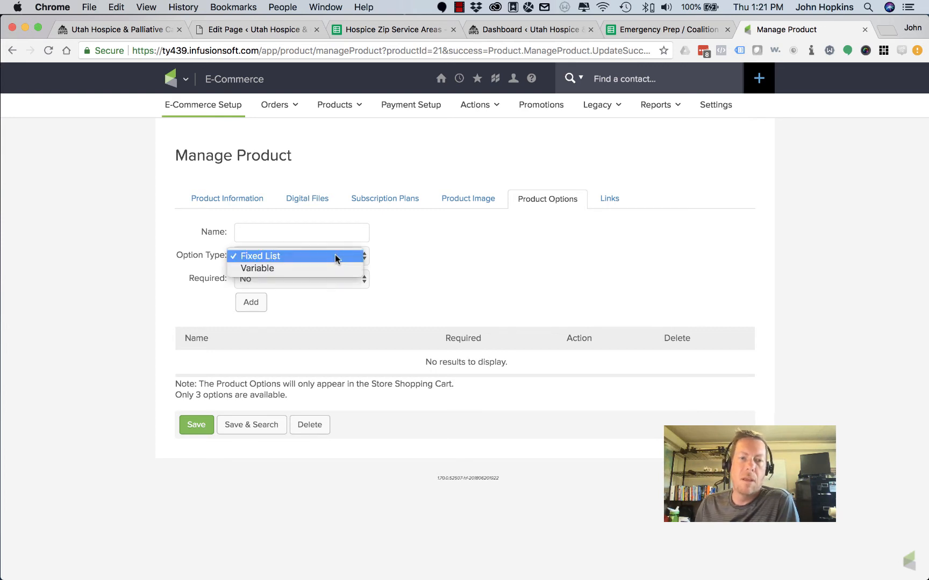
pyautogui.click(332, 255)
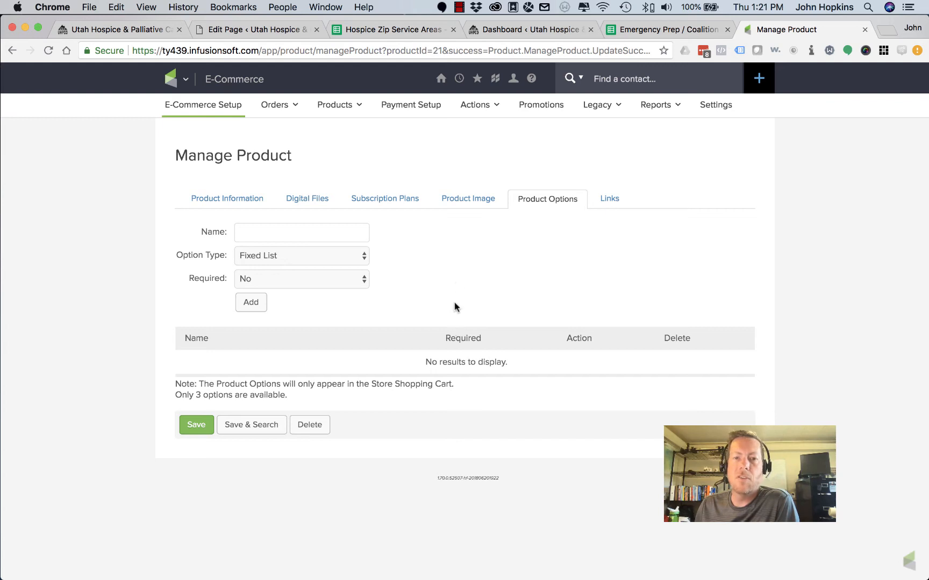
pyautogui.click(604, 201)
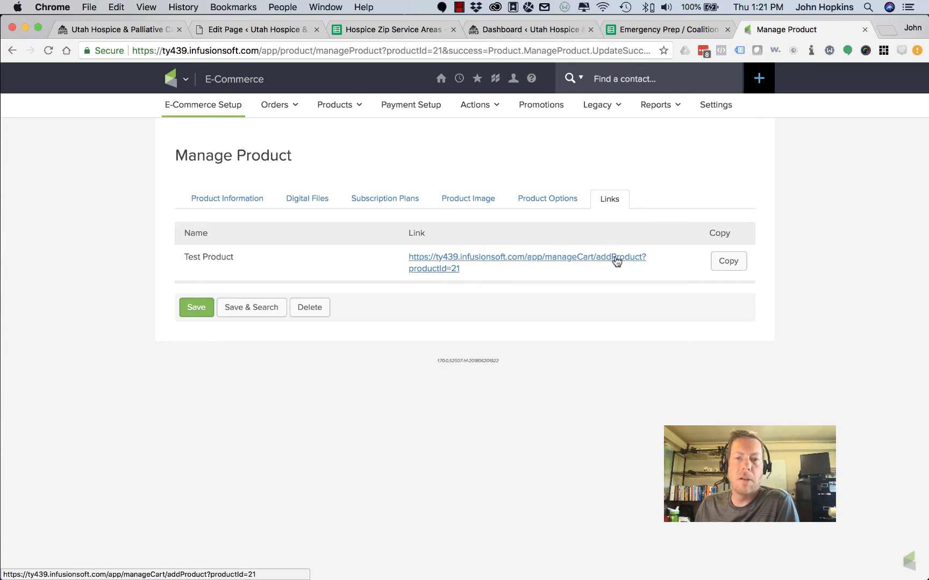
pyautogui.click(234, 205)
pyautogui.scroll(-3, 173, 463)
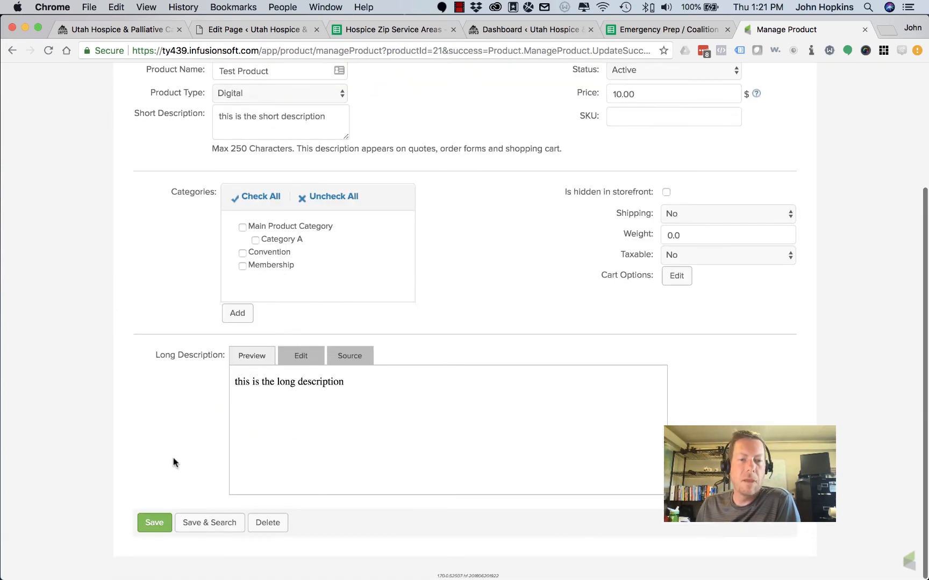
# Tick Main Product Category for Test Product and save the product
pyautogui.click(242, 227)
pyautogui.click(157, 525)
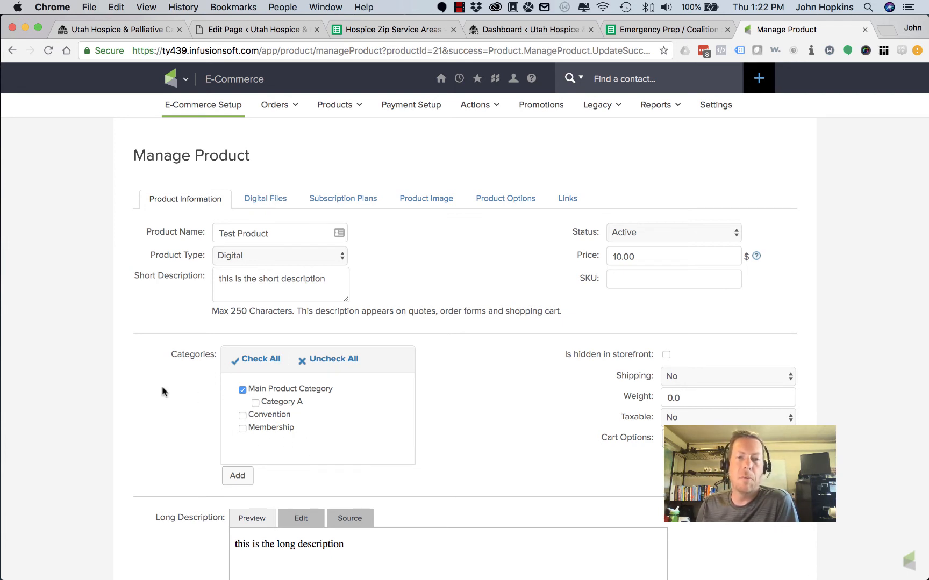
pyautogui.scroll(-1, 161, 387)
pyautogui.scroll(1, 162, 387)
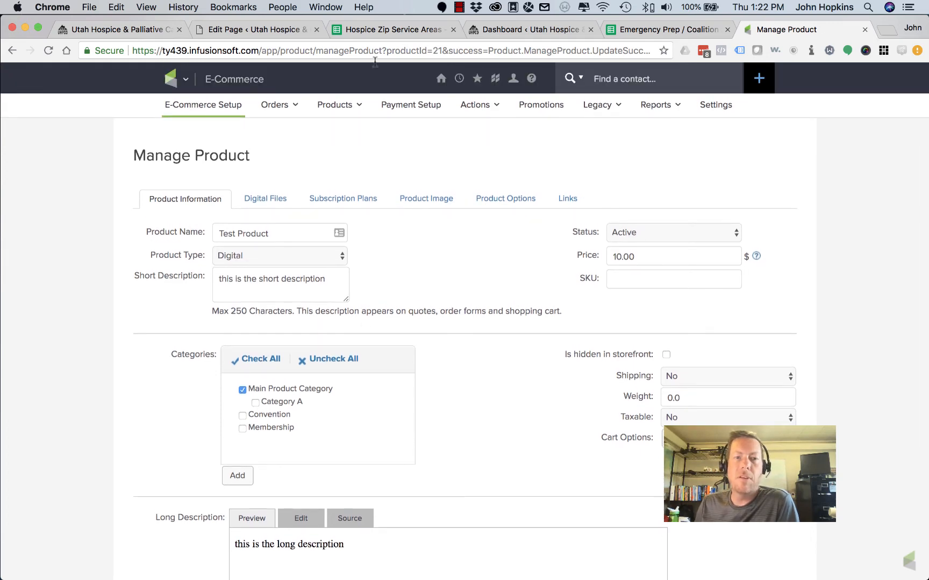
pyautogui.scroll(-5, 532, 382)
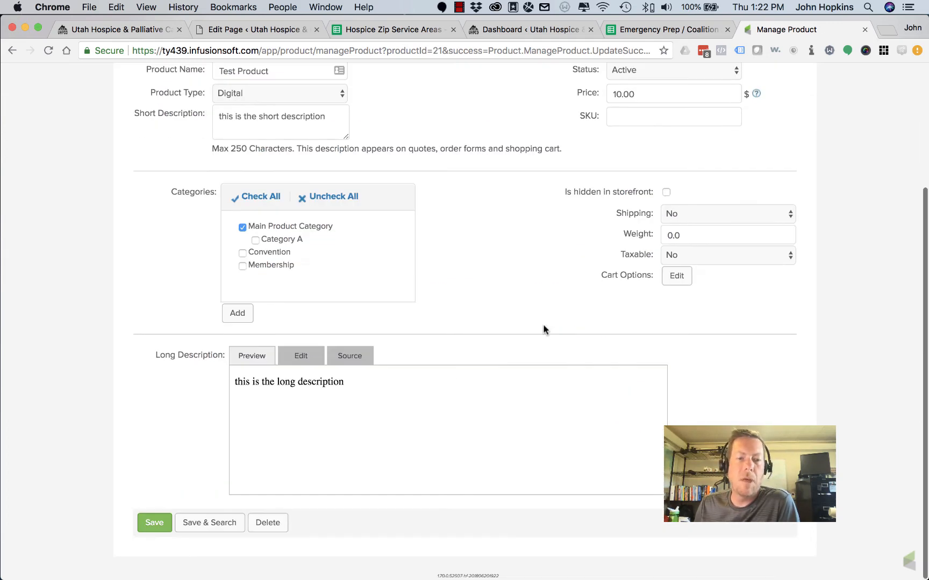
pyautogui.scroll(5, 544, 328)
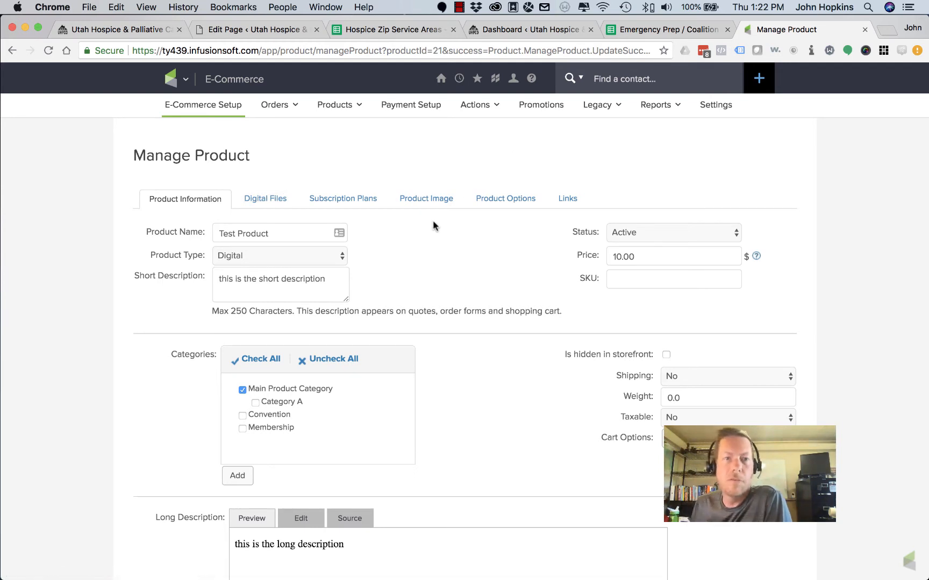
# From E-Commerce Setup's Order Forms list, add a new order form named 'test'
pyautogui.click(207, 106)
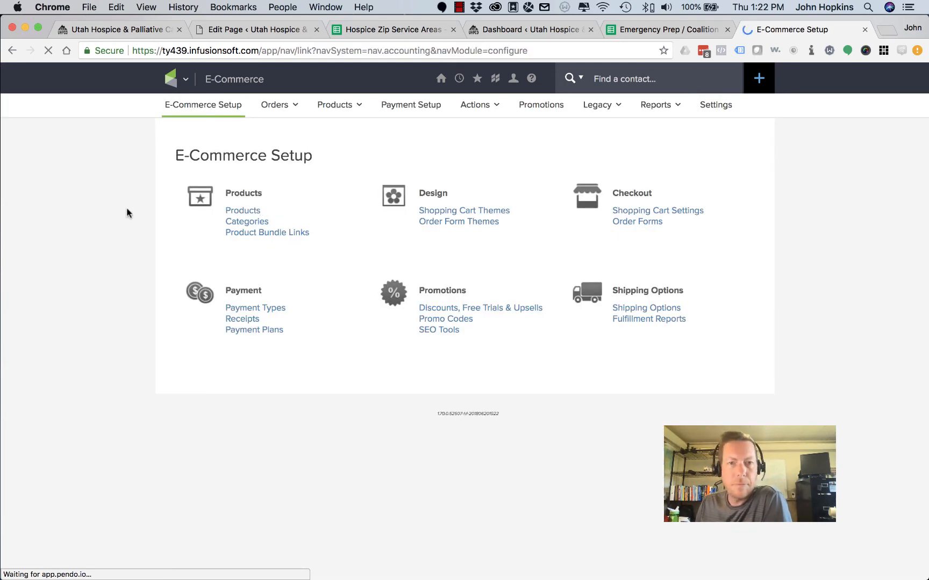
pyautogui.click(643, 226)
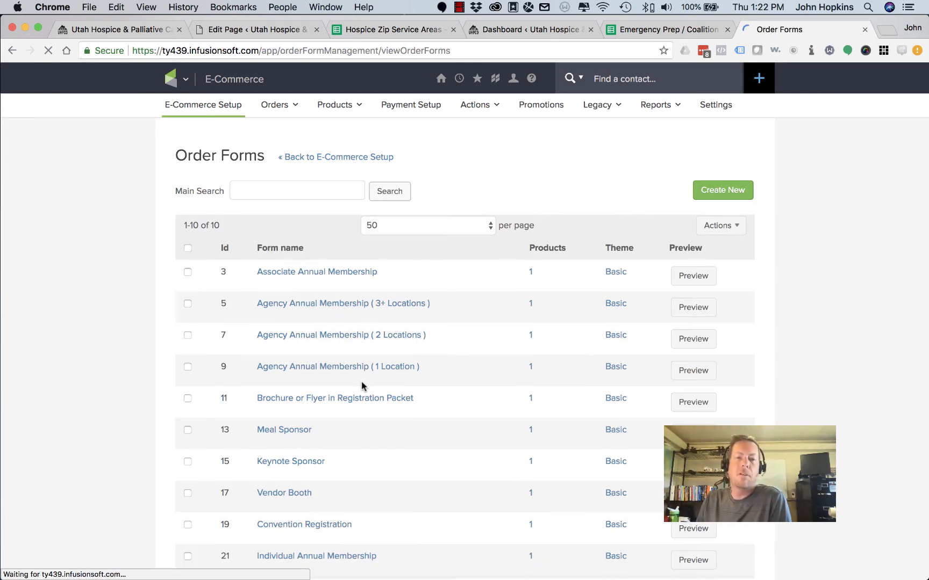
pyautogui.scroll(-2, 362, 386)
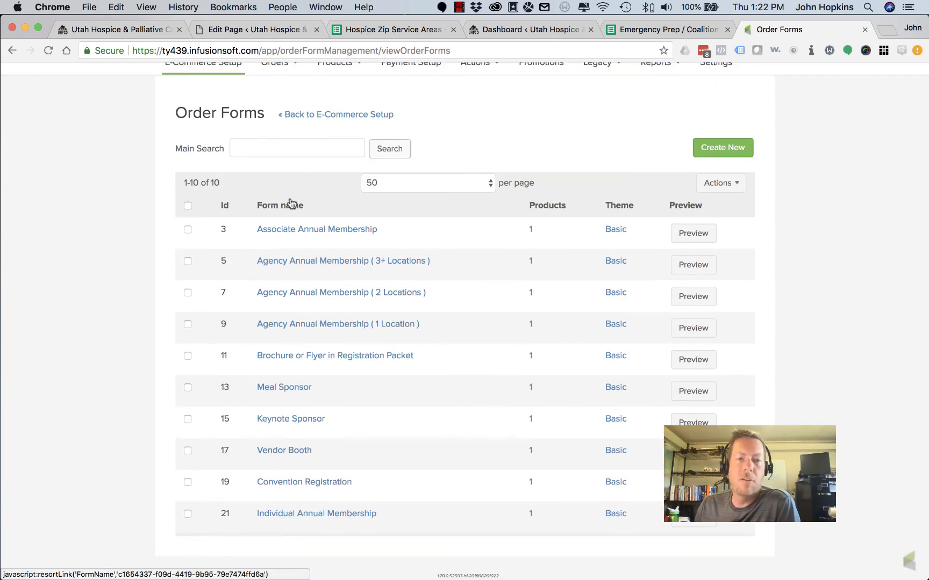
pyautogui.click(698, 151)
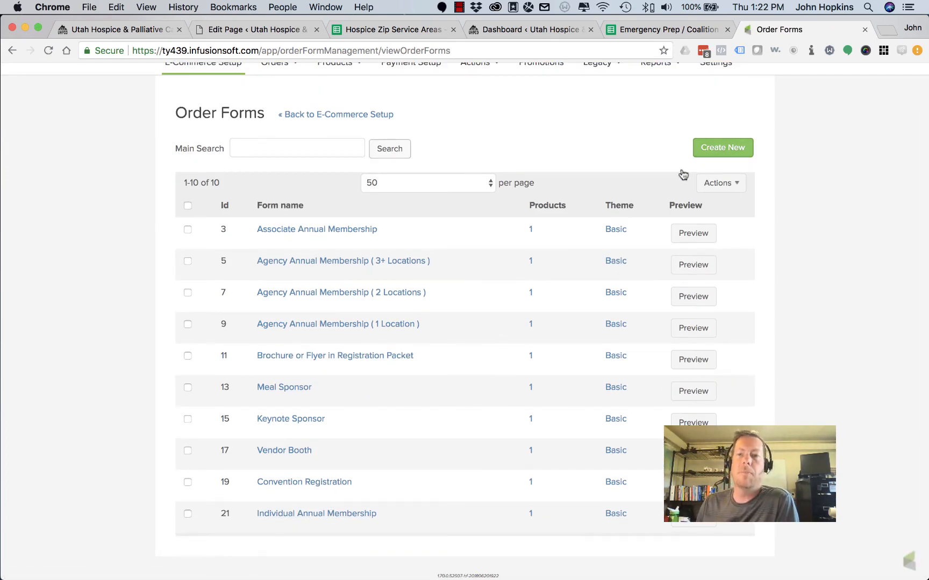
pyautogui.click(433, 317)
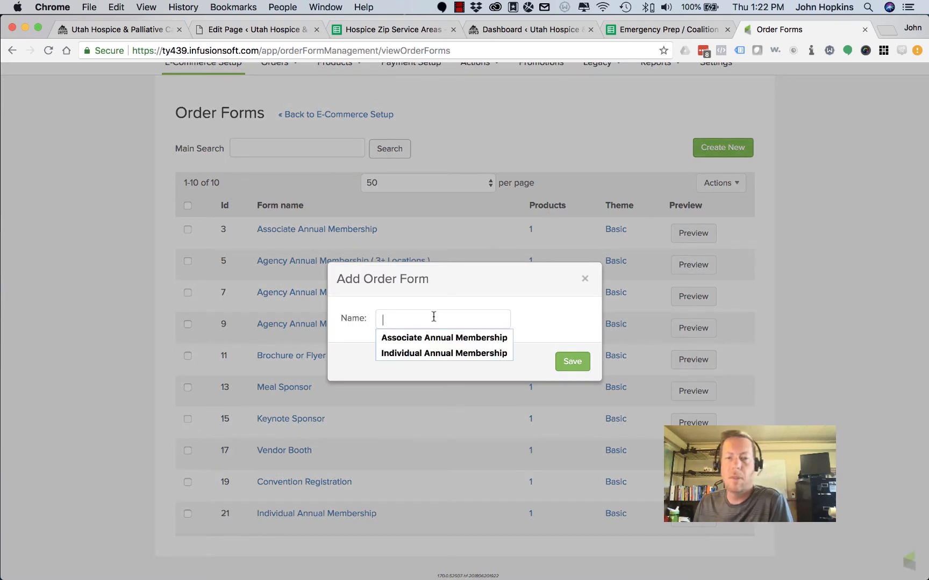
pyautogui.write('test')
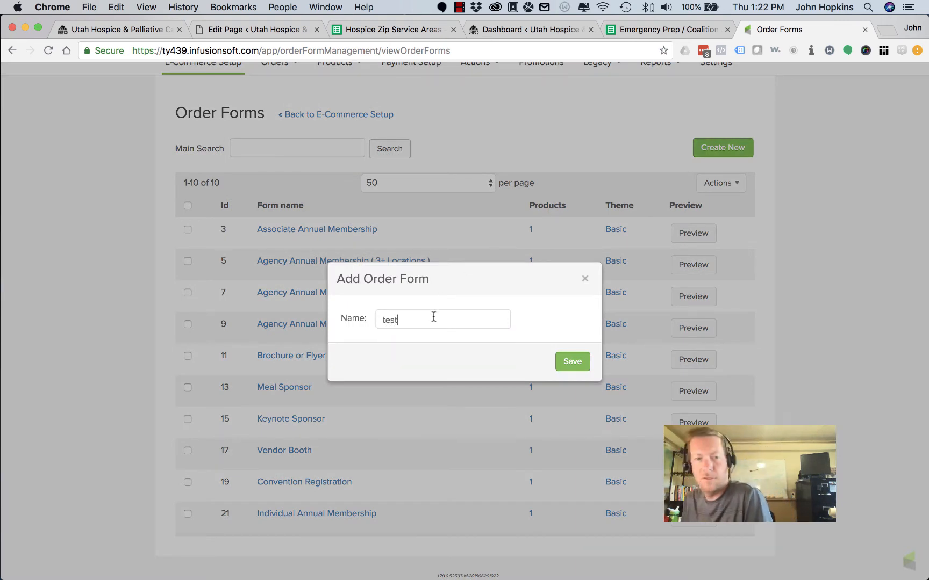
pyautogui.click(573, 363)
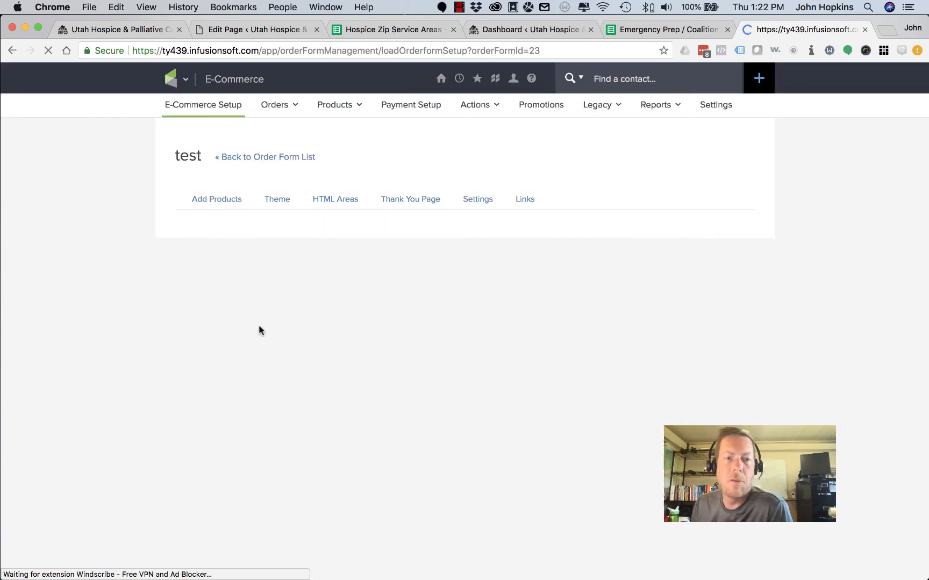
# Add Test Product at 10.00 to the form, disallow quantity changes, and save the product list
pyautogui.click(286, 272)
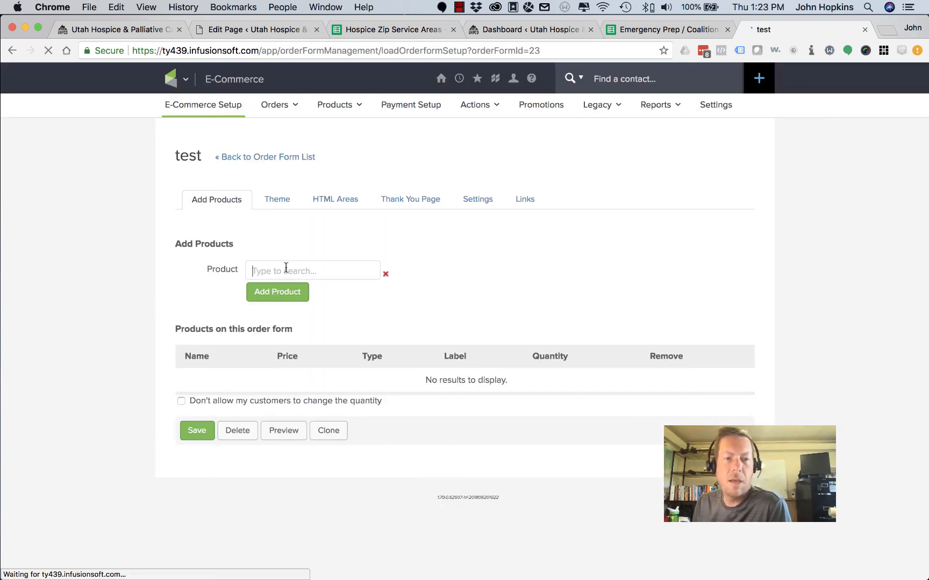
pyautogui.write('test')
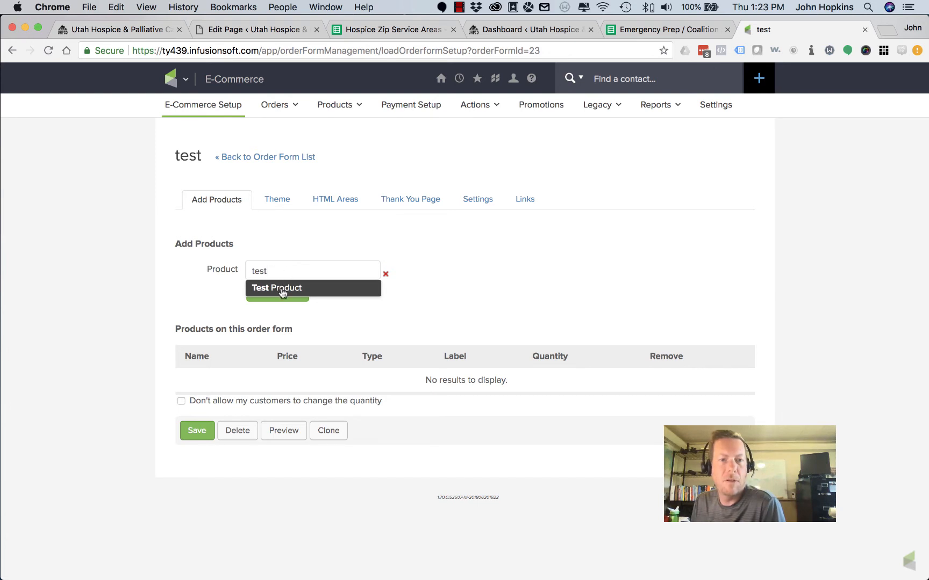
pyautogui.click(282, 289)
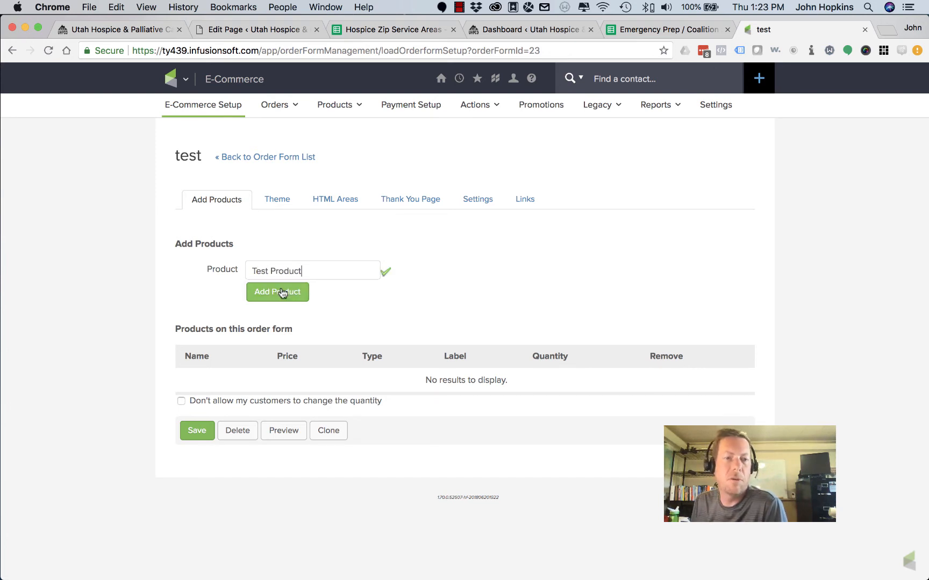
pyautogui.click(278, 295)
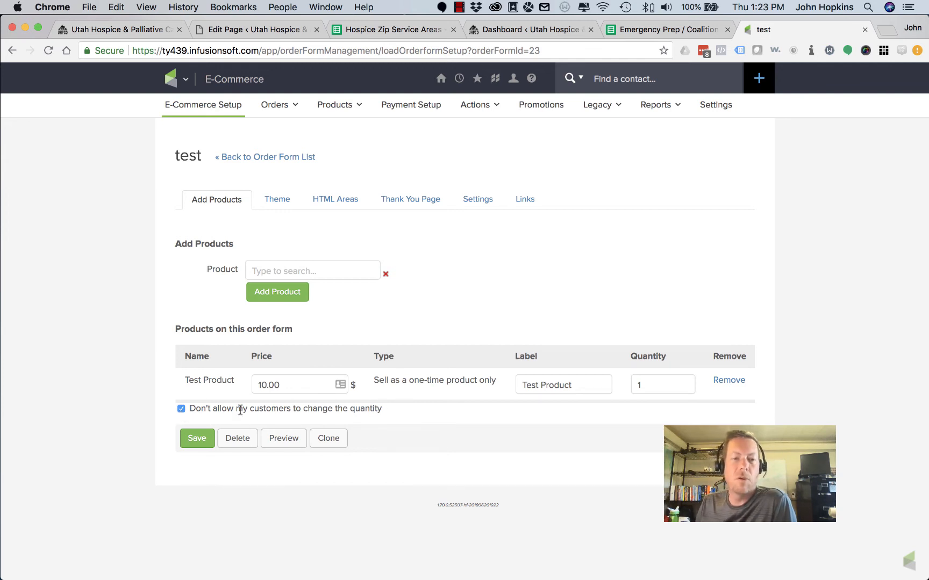
pyautogui.click(197, 441)
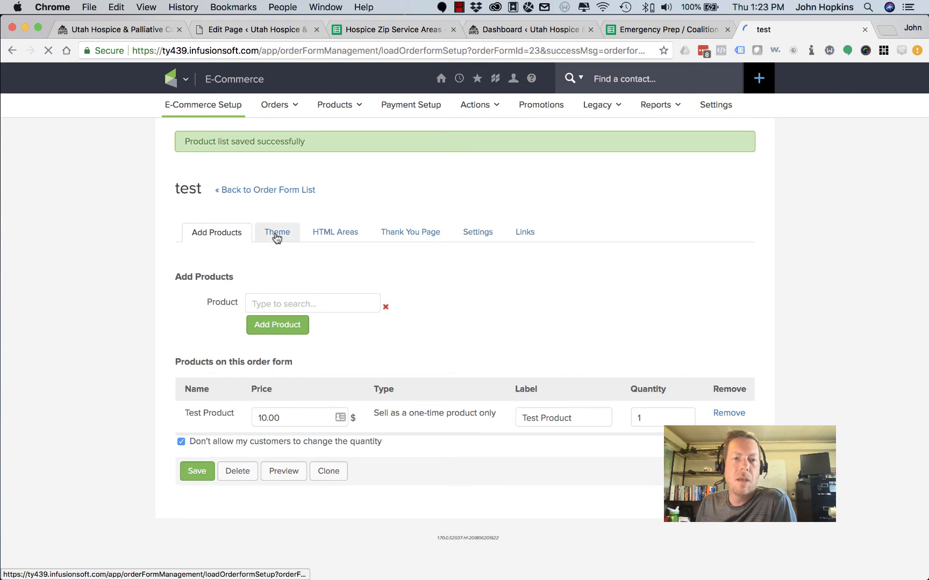
# Review the Theme options, then open HTML Areas and click into the Custom Header box
pyautogui.click(275, 236)
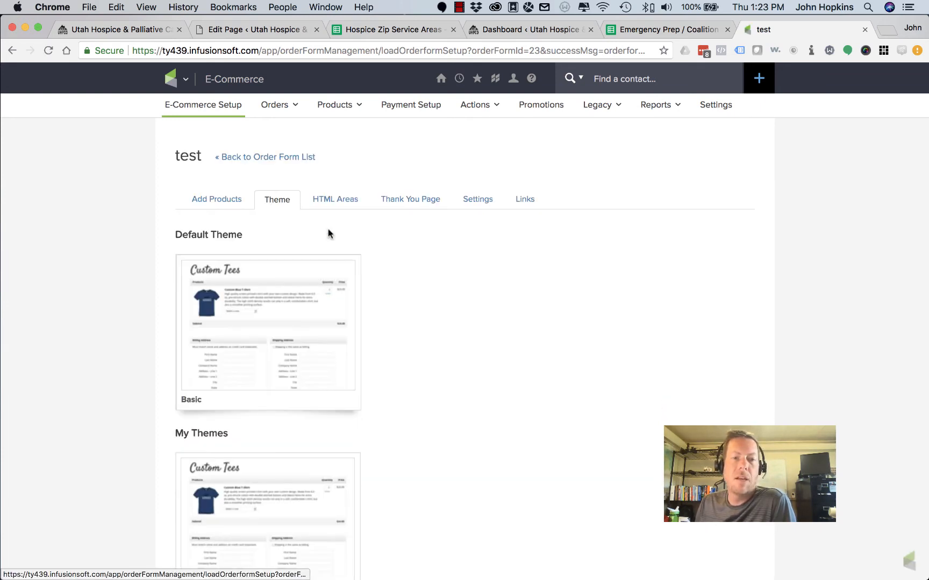
pyautogui.click(330, 202)
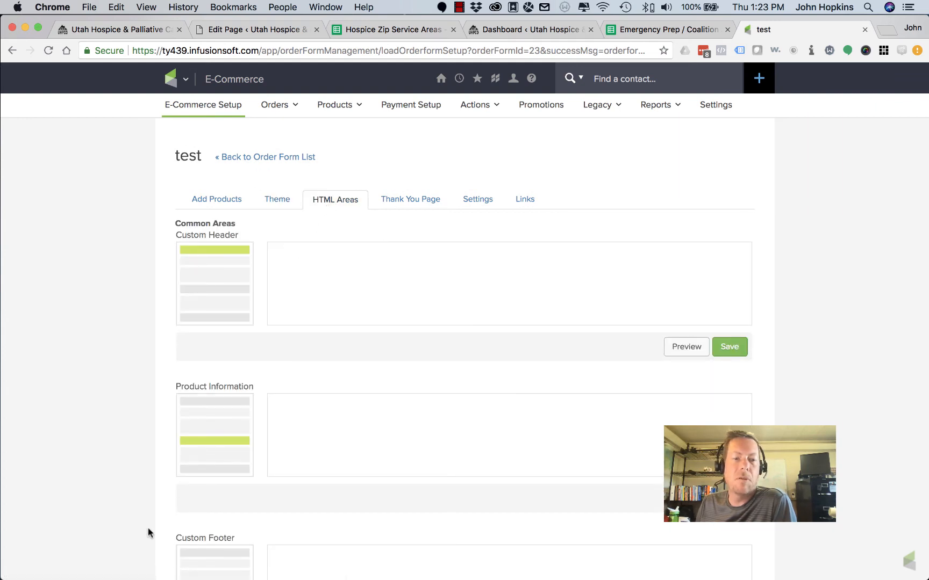
pyautogui.scroll(-3, 149, 532)
pyautogui.scroll(3, 368, 306)
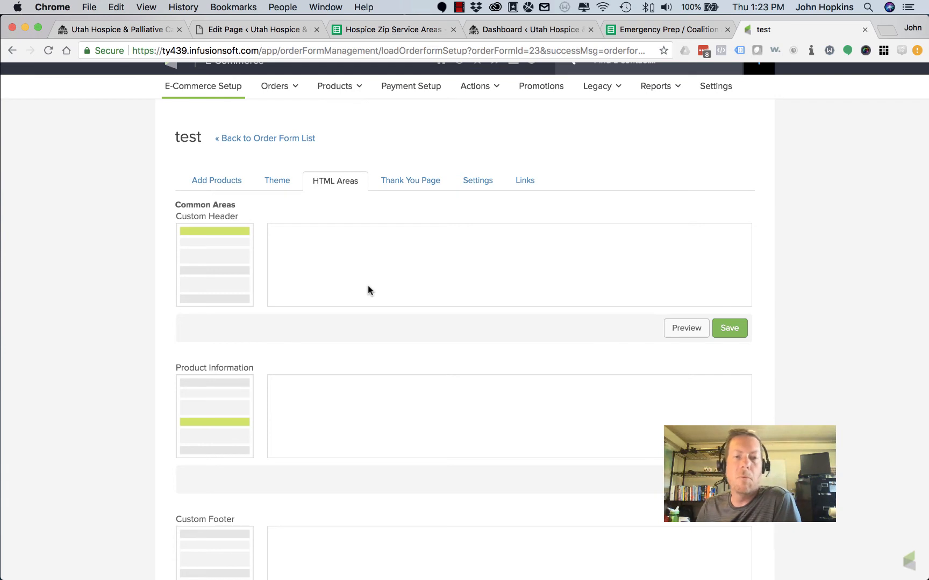
pyautogui.click(275, 239)
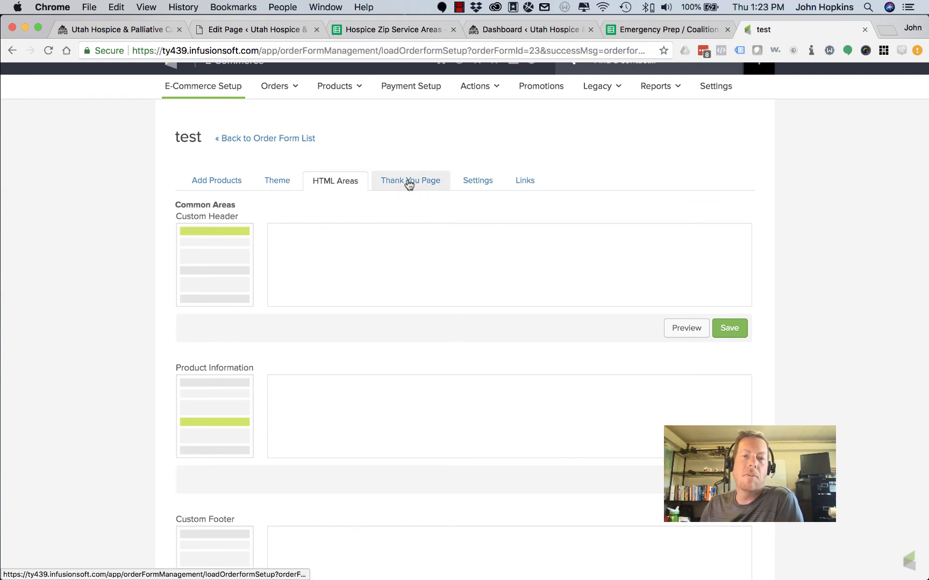
# On the Thank You Page, swap the greatcompany logo for centered logo.png, then select ~Contact.FirstName~
pyautogui.click(408, 183)
pyautogui.scroll(-5, 101, 291)
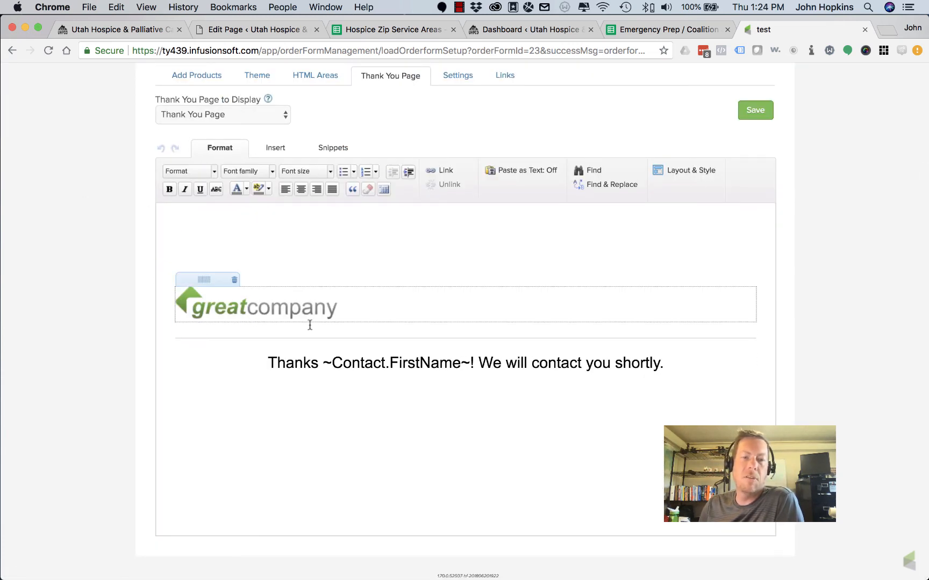
pyautogui.click(270, 309)
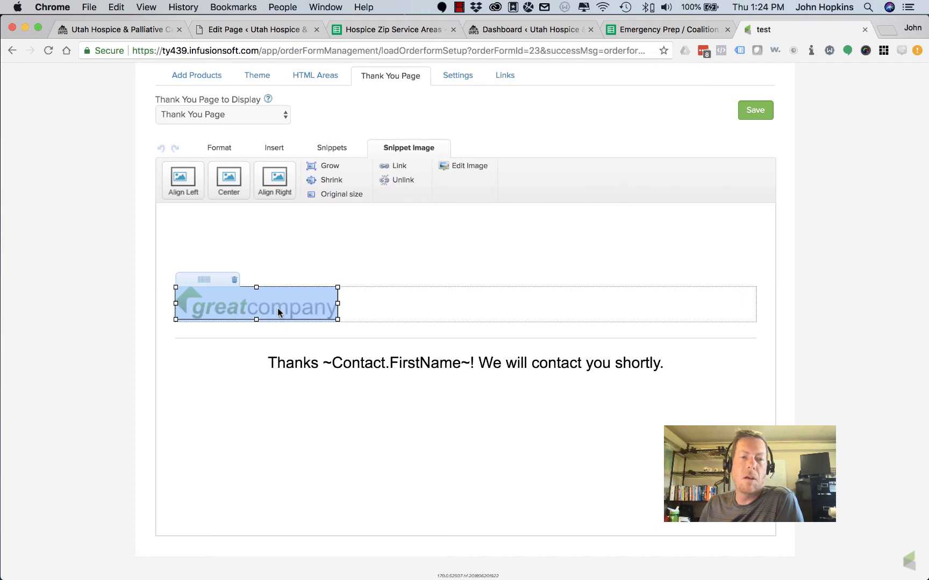
pyautogui.doubleClick(278, 316)
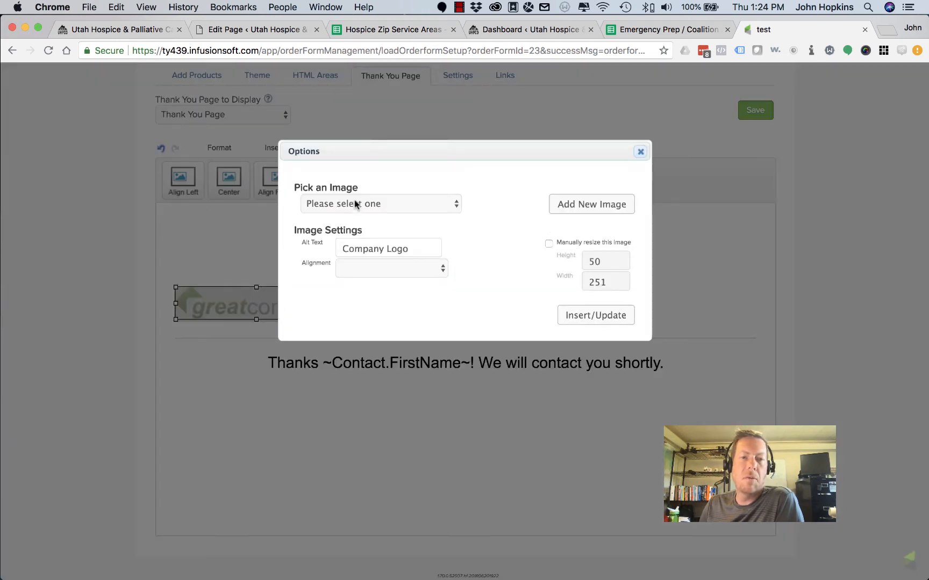
pyautogui.click(354, 202)
pyautogui.click(348, 216)
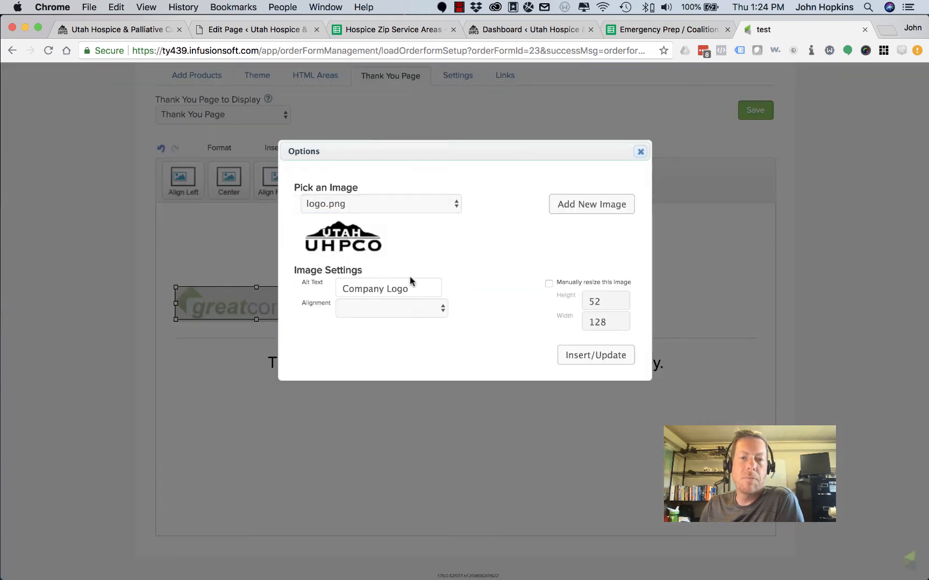
pyautogui.click(420, 313)
pyautogui.click(413, 329)
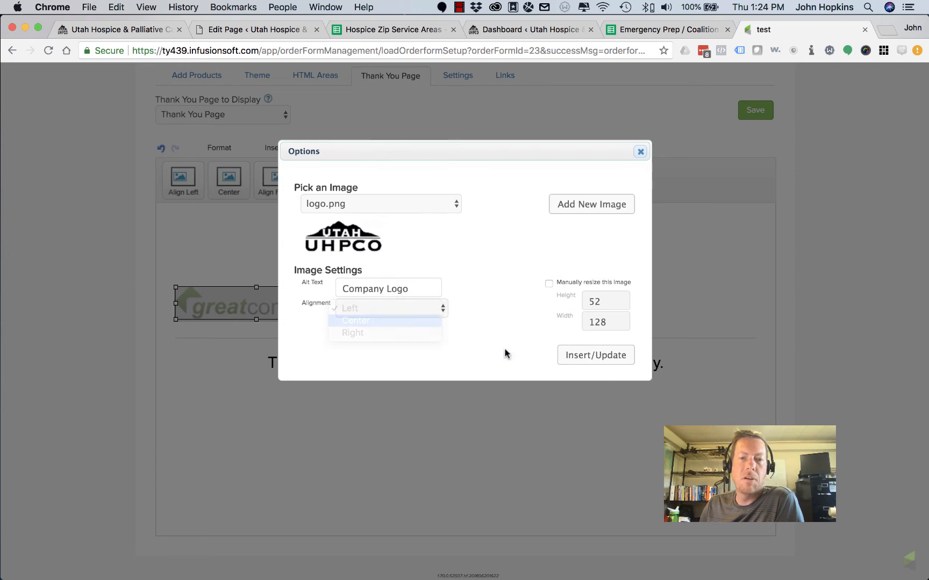
pyautogui.click(598, 359)
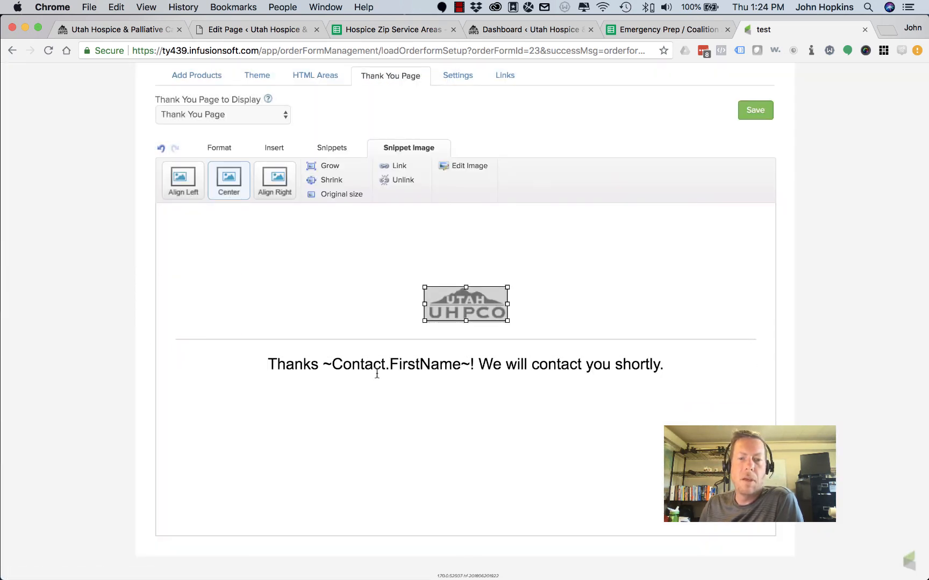
pyautogui.click(323, 365)
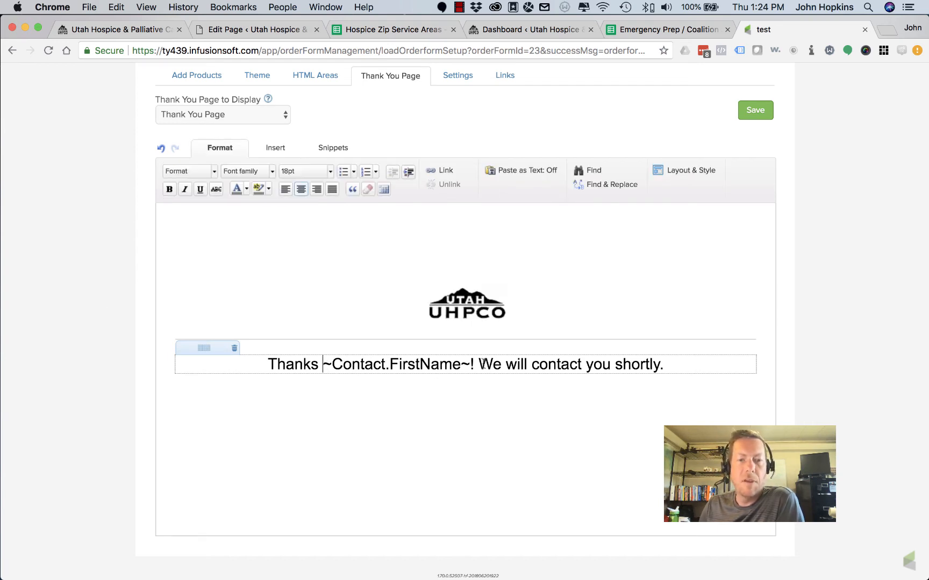
pyautogui.moveTo(468, 366); pyautogui.dragTo(324, 364)
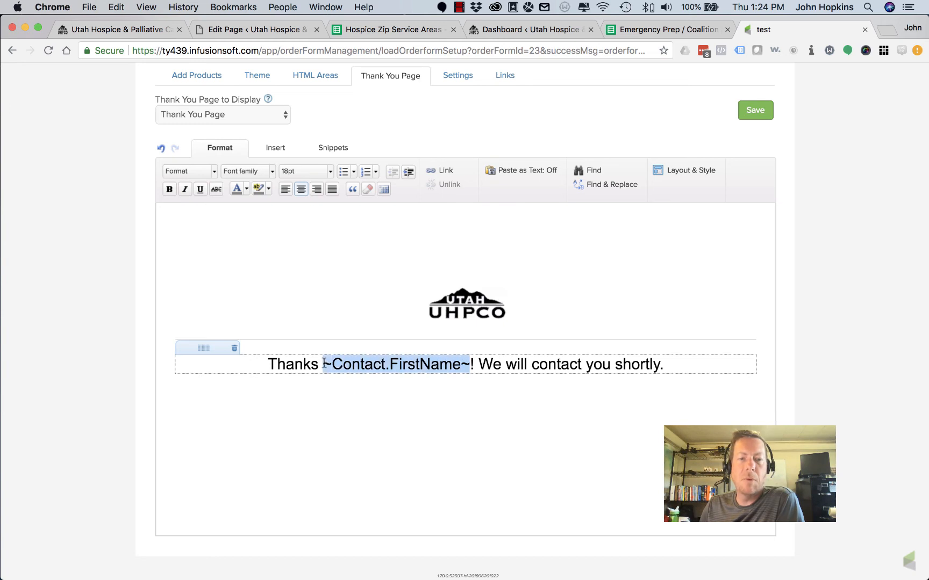
# Insert the ~Contact.LastName~ merge field from the most common contact fields
pyautogui.click(679, 366)
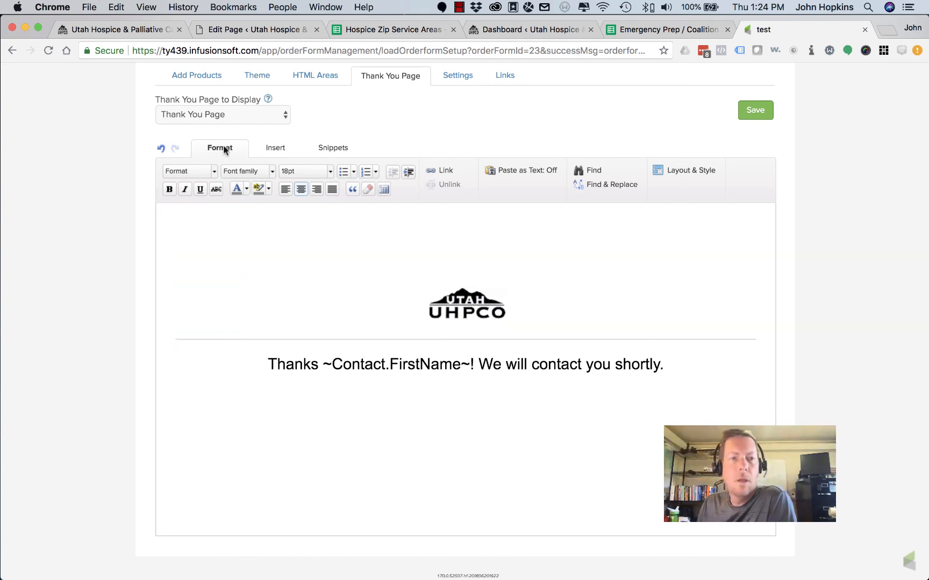
pyautogui.click(276, 148)
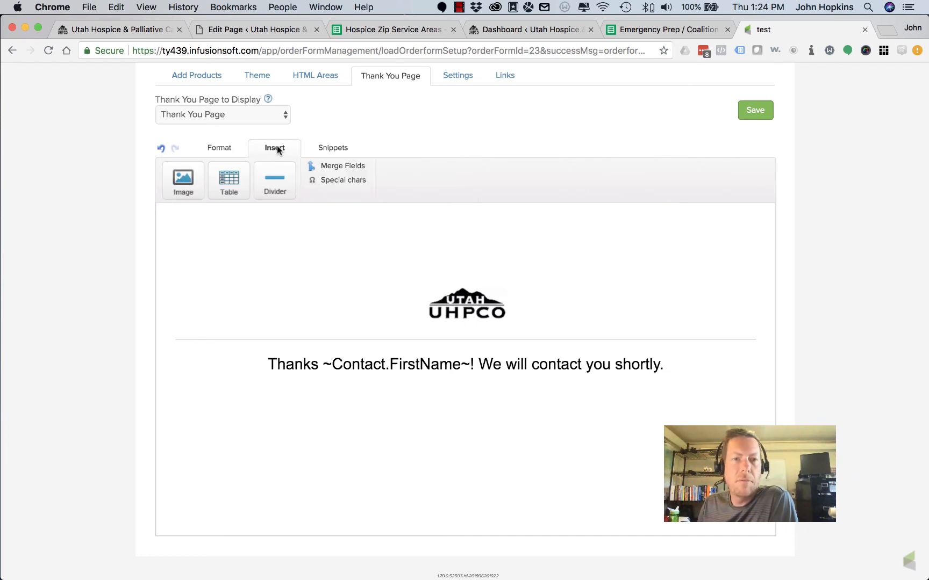
pyautogui.click(349, 169)
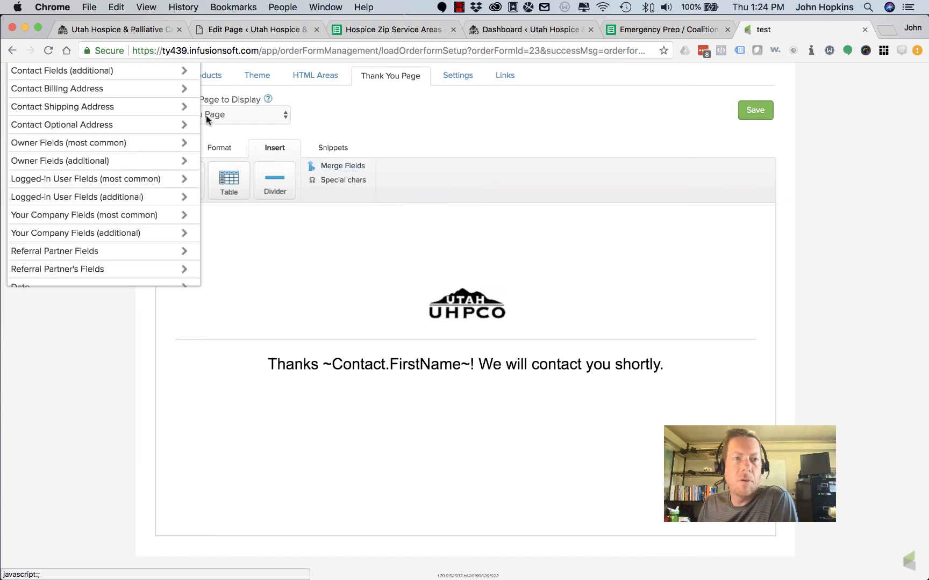
pyautogui.scroll(3, 131, 125)
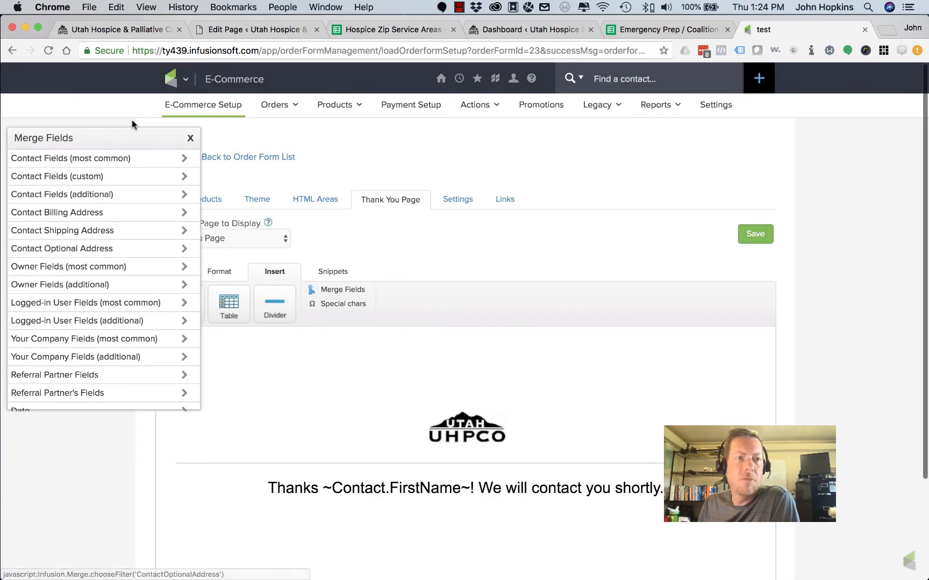
pyautogui.click(80, 159)
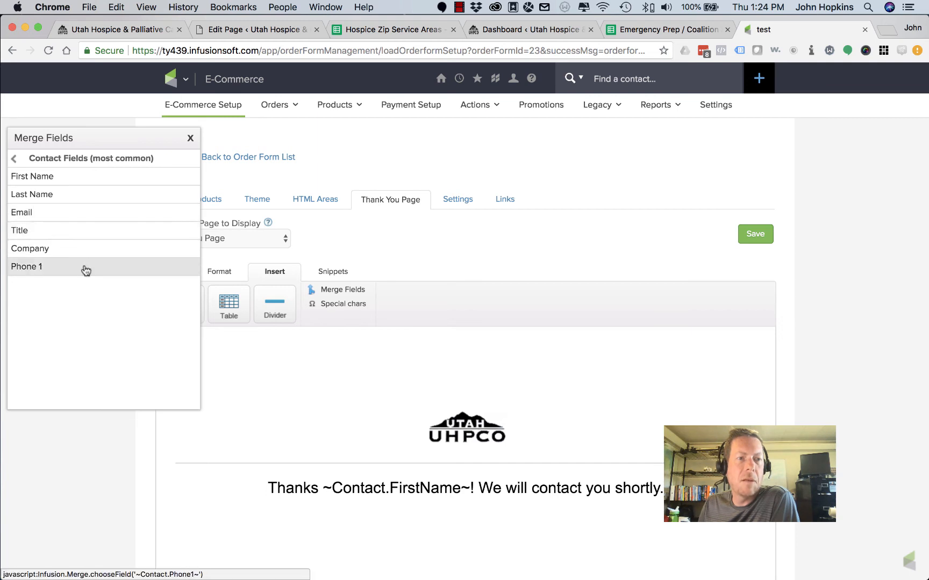
pyautogui.click(73, 196)
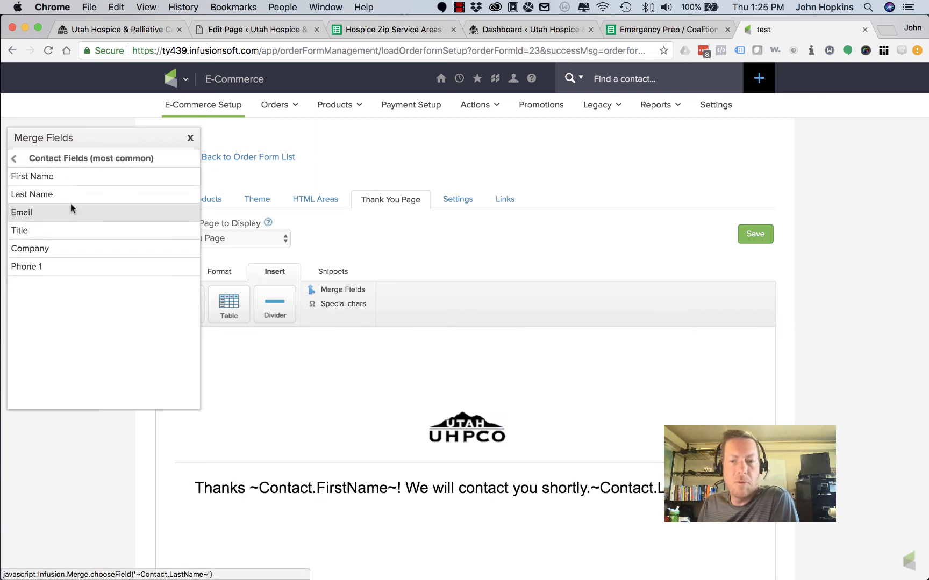
pyautogui.click(191, 140)
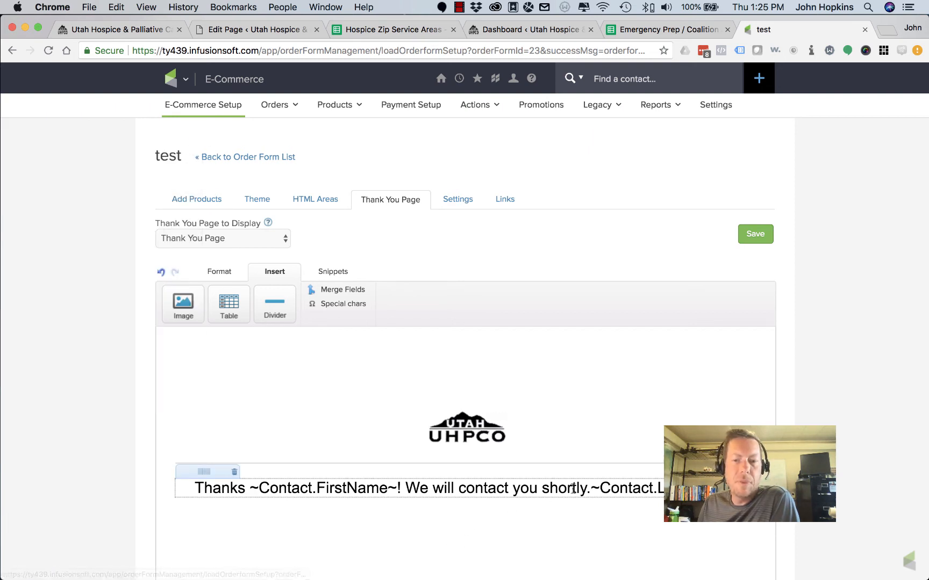
# Move ~Contact.LastName~ right after ~Contact.FirstName~, separated by a space
pyautogui.moveTo(590, 489); pyautogui.dragTo(693, 489)
pyautogui.press('cmd+c')
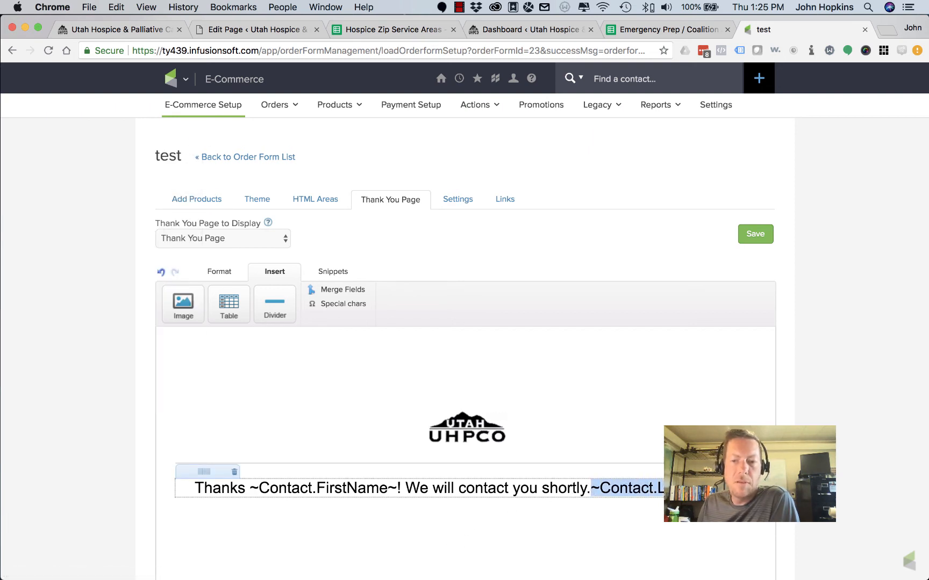
pyautogui.press('BackSpace')
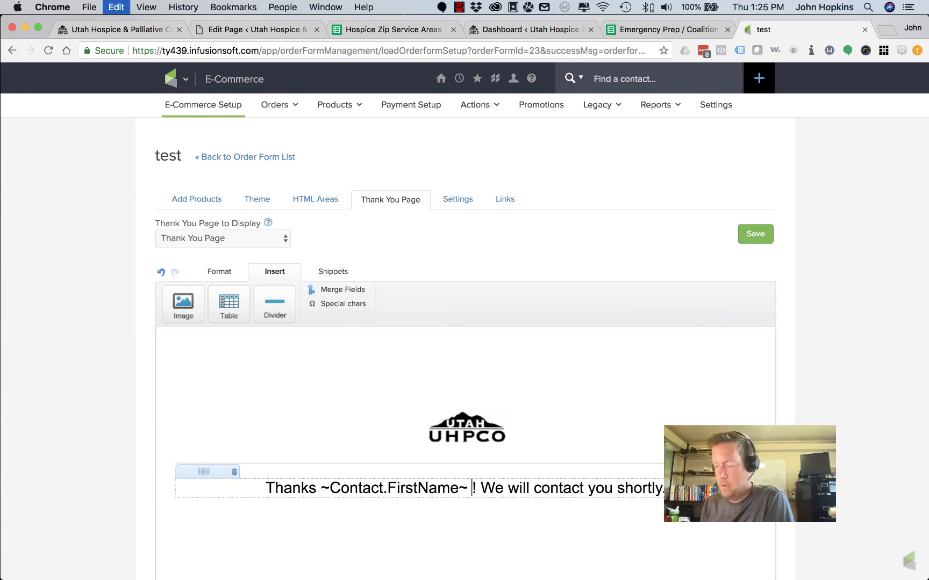
pyautogui.press('cmd+v')
pyautogui.scroll(-3, 486, 479)
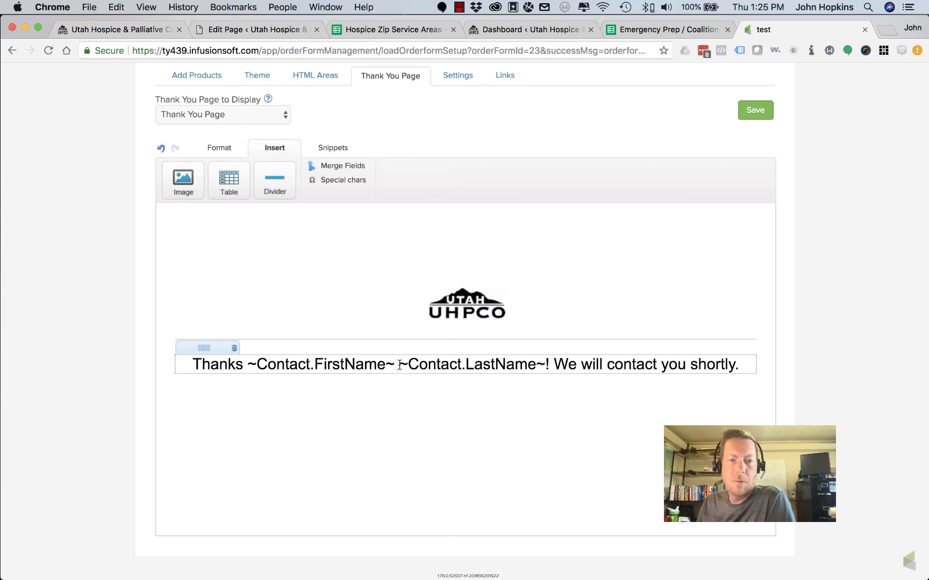
pyautogui.moveTo(399, 364); pyautogui.dragTo(395, 365)
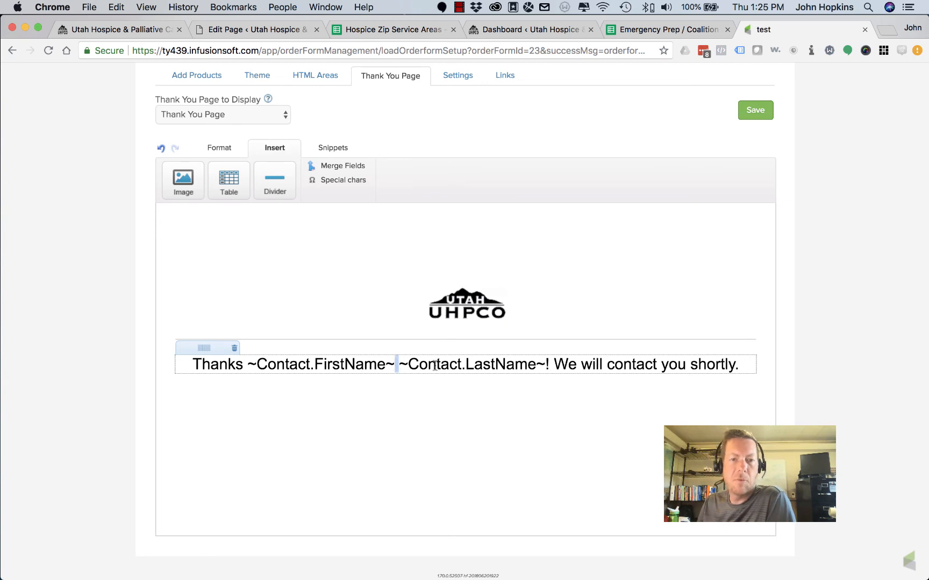
pyautogui.click(400, 364)
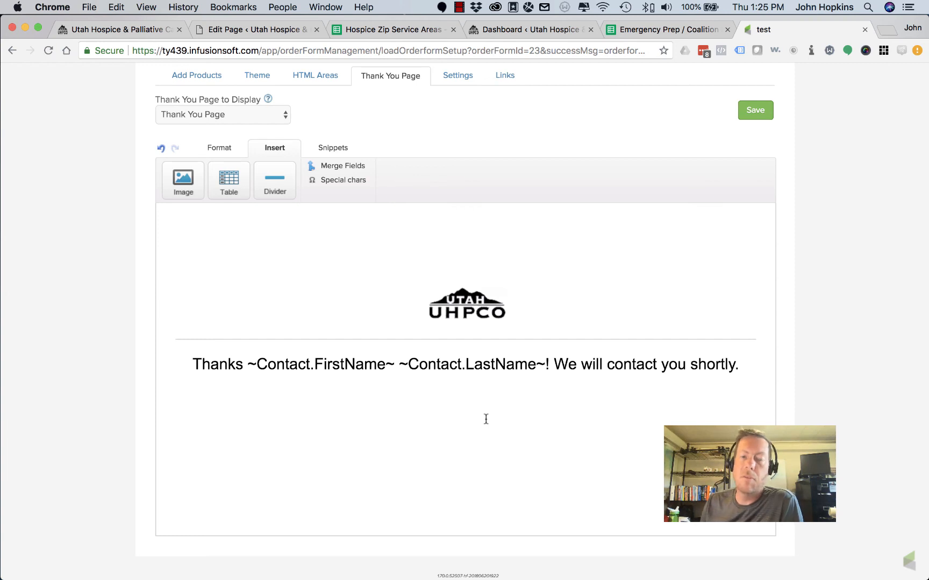
# Set 'Thank You Page to Display' to Web Address, revealing the URL field
pyautogui.click(215, 115)
pyautogui.click(208, 128)
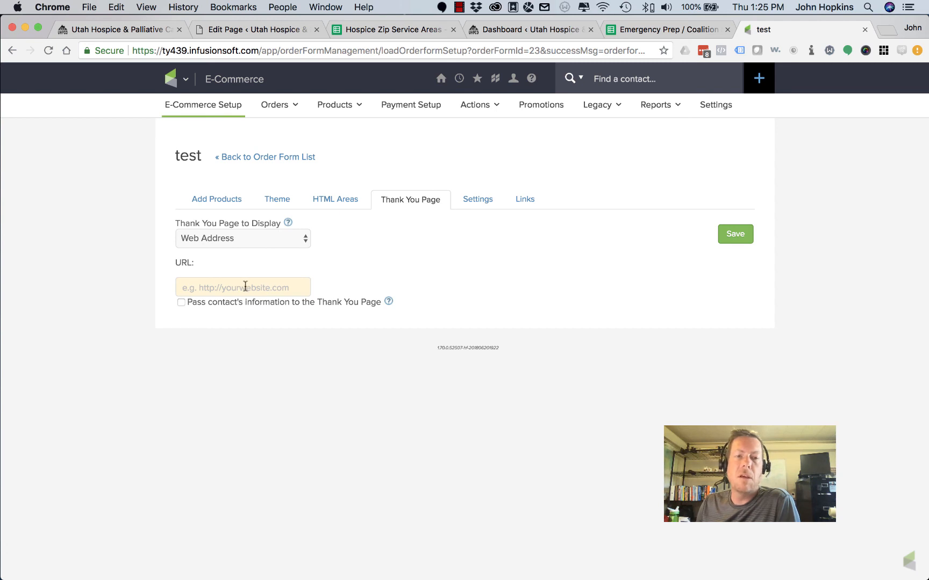
pyautogui.click(247, 242)
pyautogui.click(242, 226)
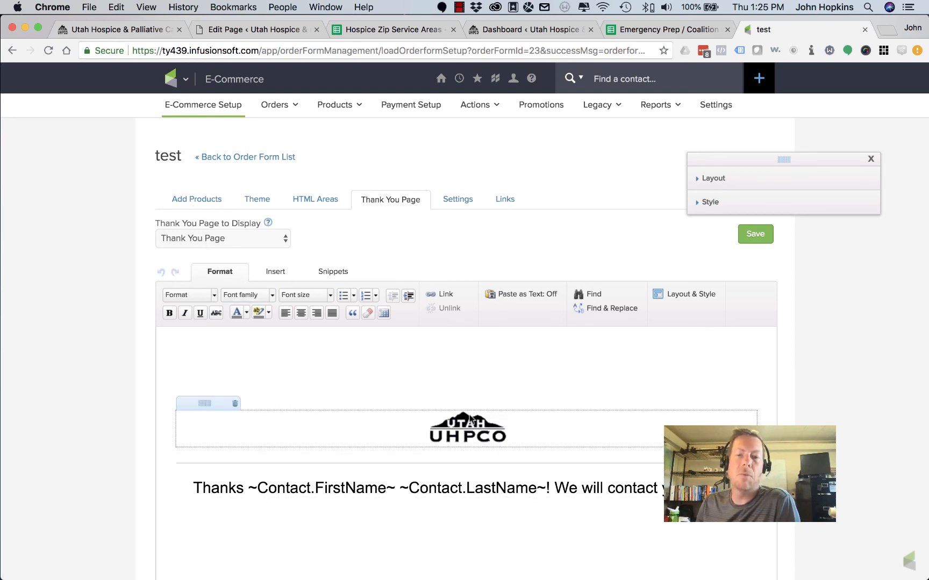
pyautogui.click(242, 237)
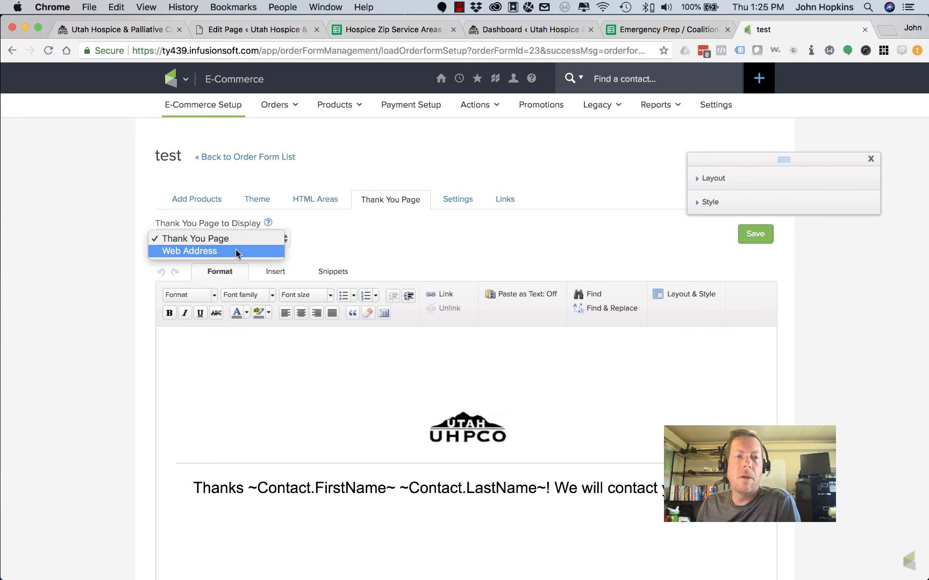
pyautogui.click(237, 253)
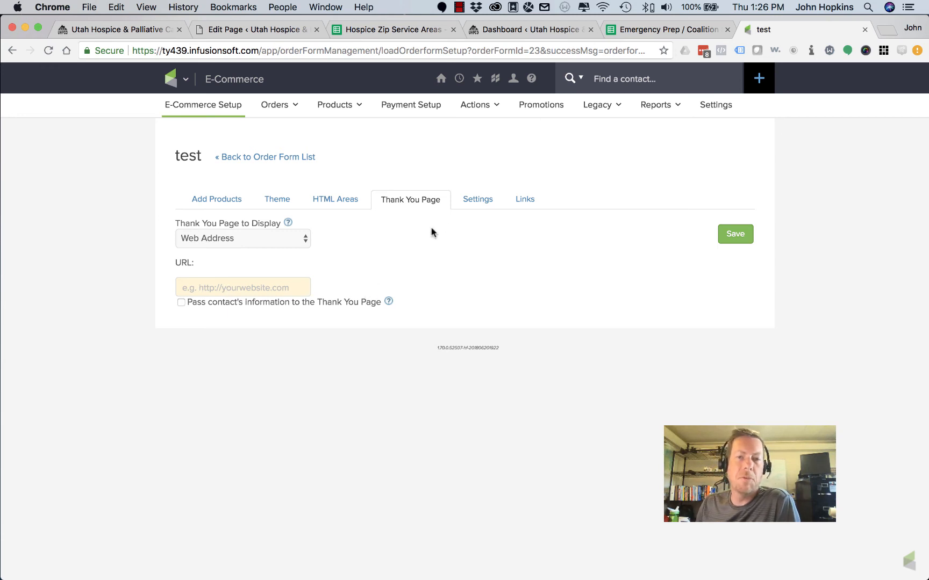
# In Settings, leave 'Notify me by email' off and hide the promo code field
pyautogui.click(475, 203)
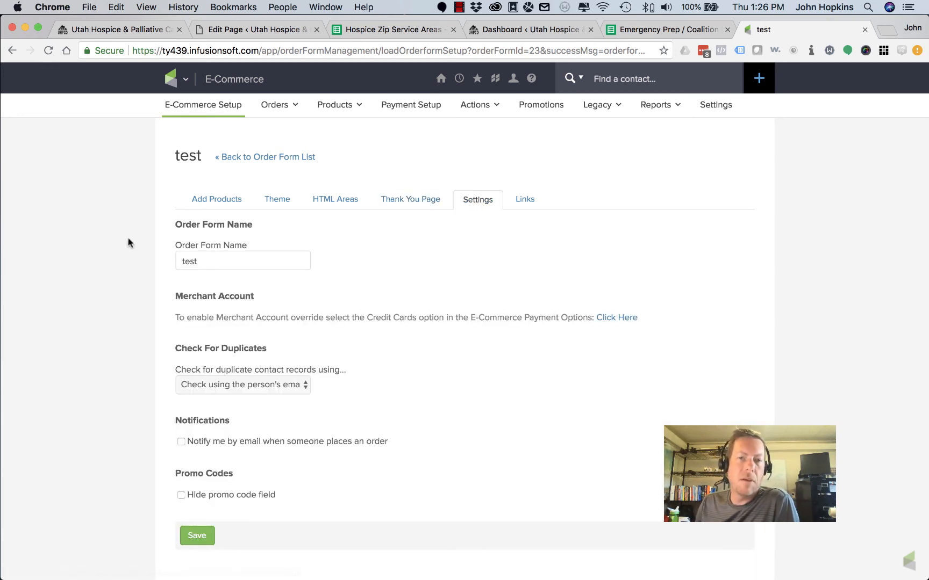
pyautogui.scroll(-1, 116, 273)
pyautogui.scroll(-1, 117, 273)
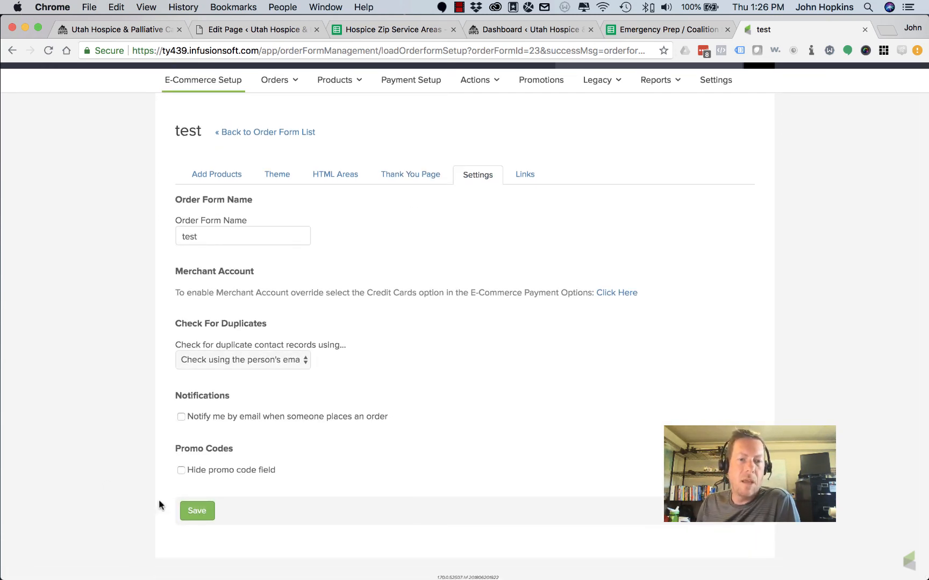
pyautogui.click(181, 417)
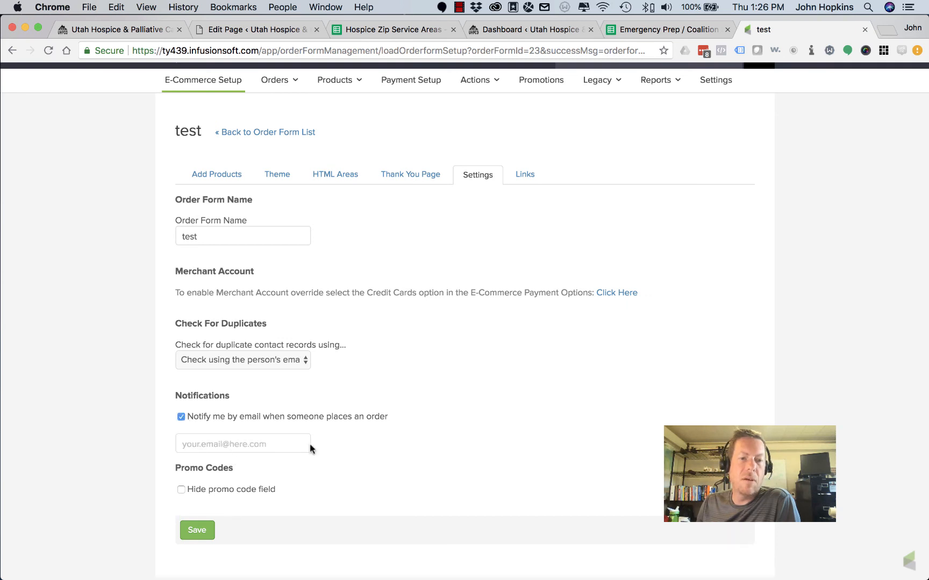
pyautogui.click(181, 417)
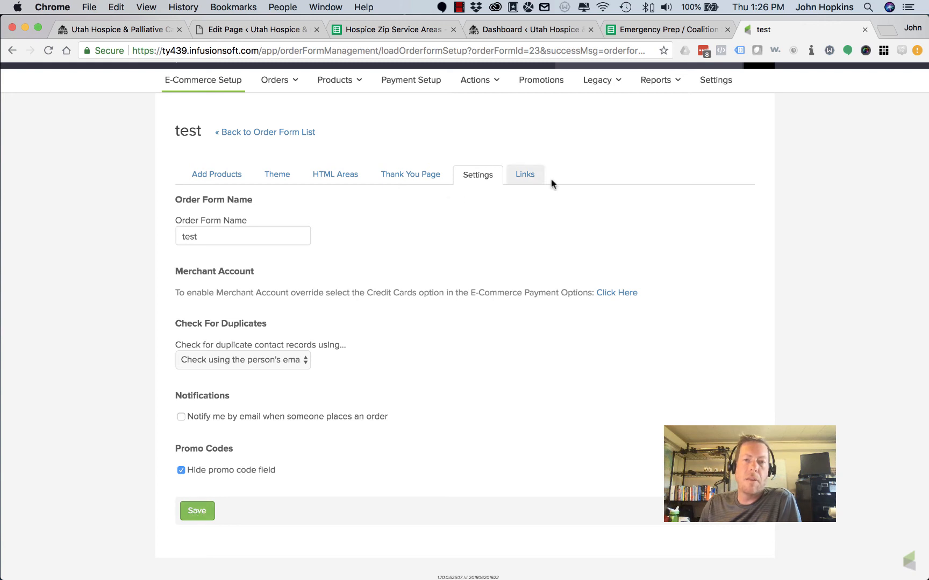
# Show the Links tab with the Order Form URL and the /orderForms/test Custom URL
pyautogui.click(526, 179)
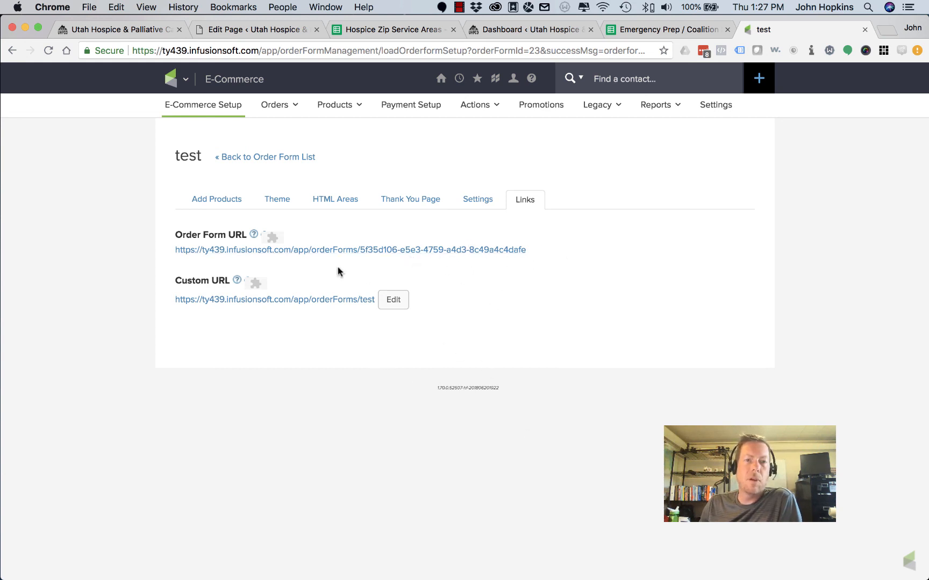
pyautogui.rightClick(344, 252)
# Preview the Order Form URL in a new tab, then close it
pyautogui.click(379, 256)
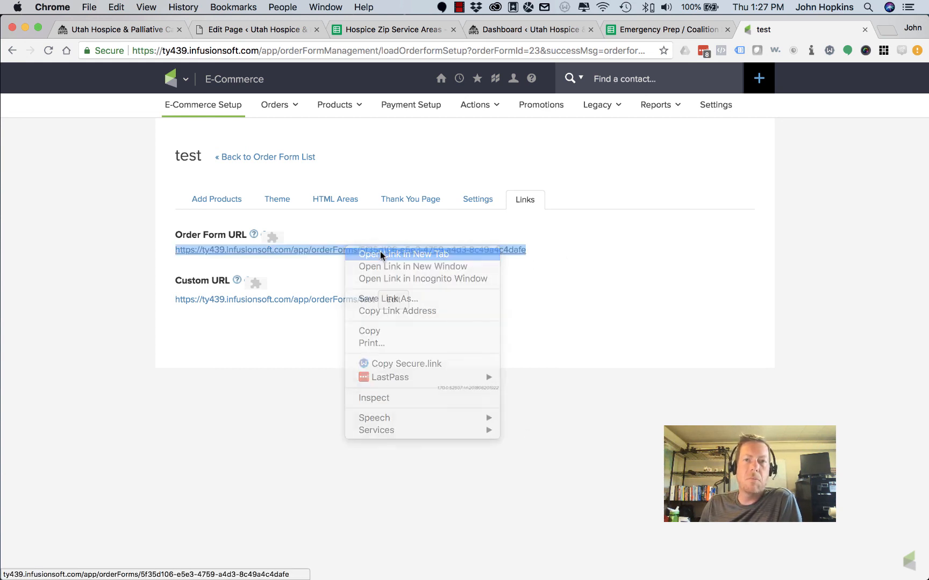
pyautogui.click(789, 30)
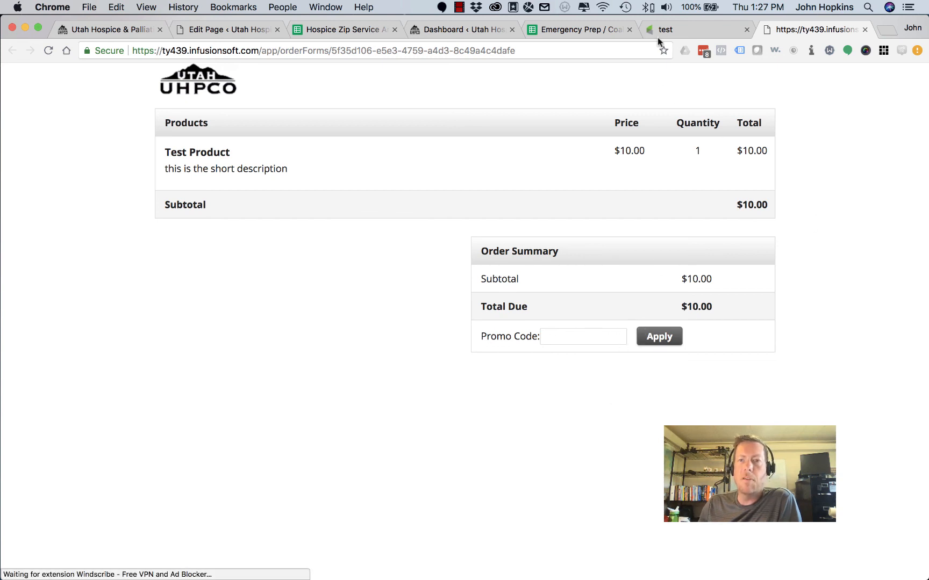
pyautogui.click(862, 30)
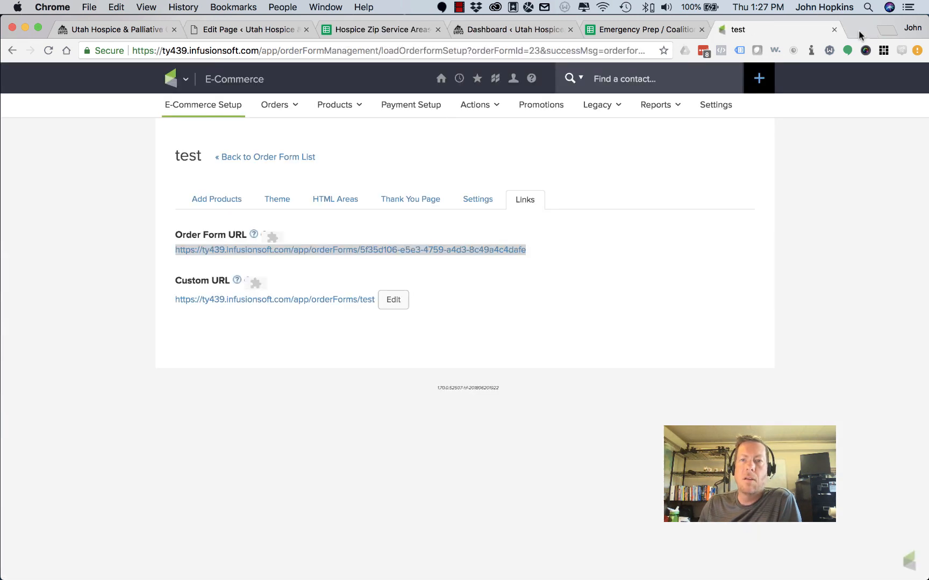
# Reopen the order form link in a new tab and reload it, showing Test Product at $10.00
pyautogui.click(476, 209)
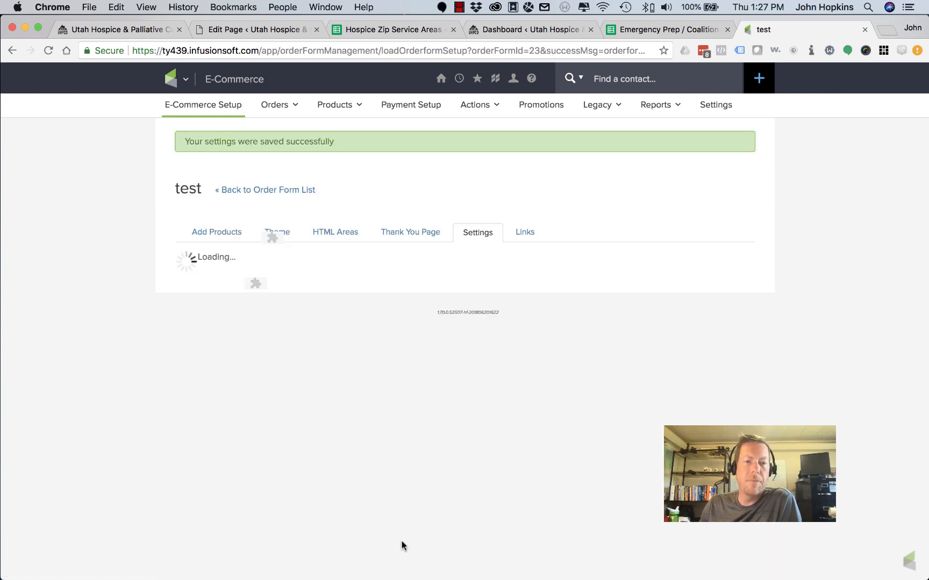
pyautogui.click(524, 233)
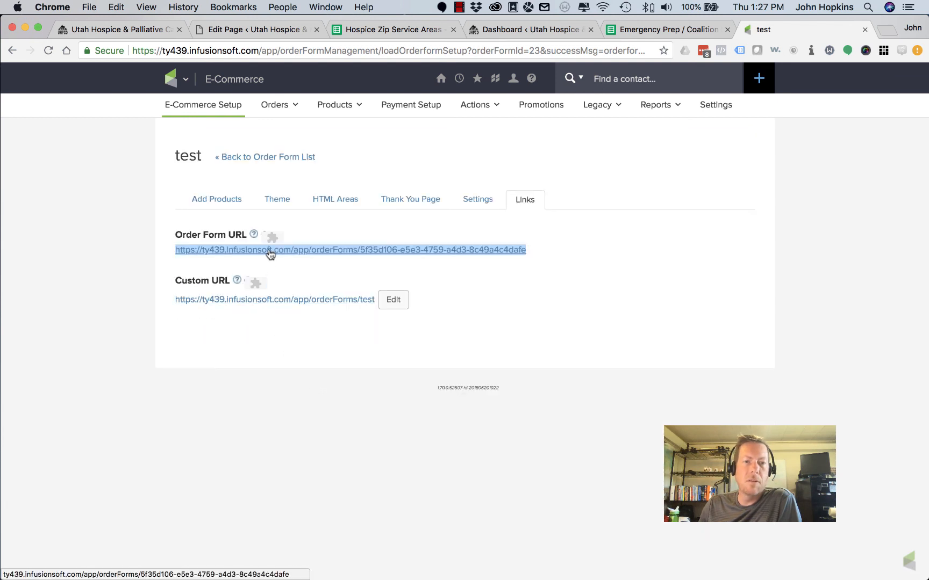
pyautogui.rightClick(268, 251)
pyautogui.click(333, 254)
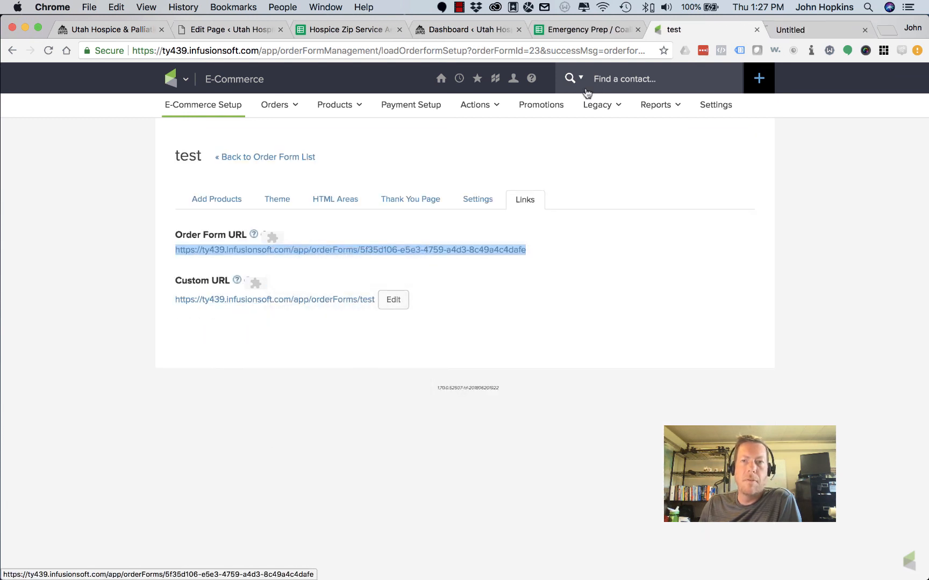
pyautogui.click(807, 29)
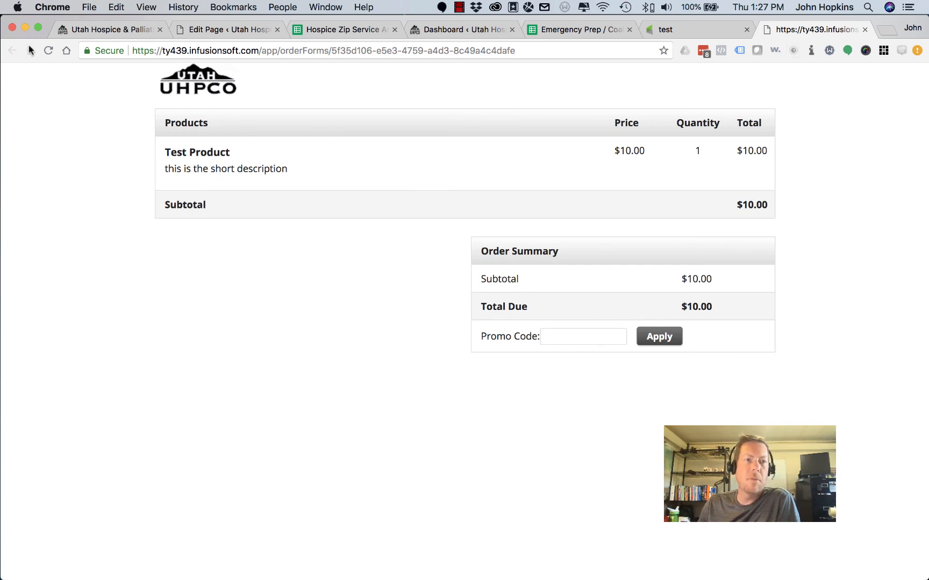
pyautogui.click(51, 49)
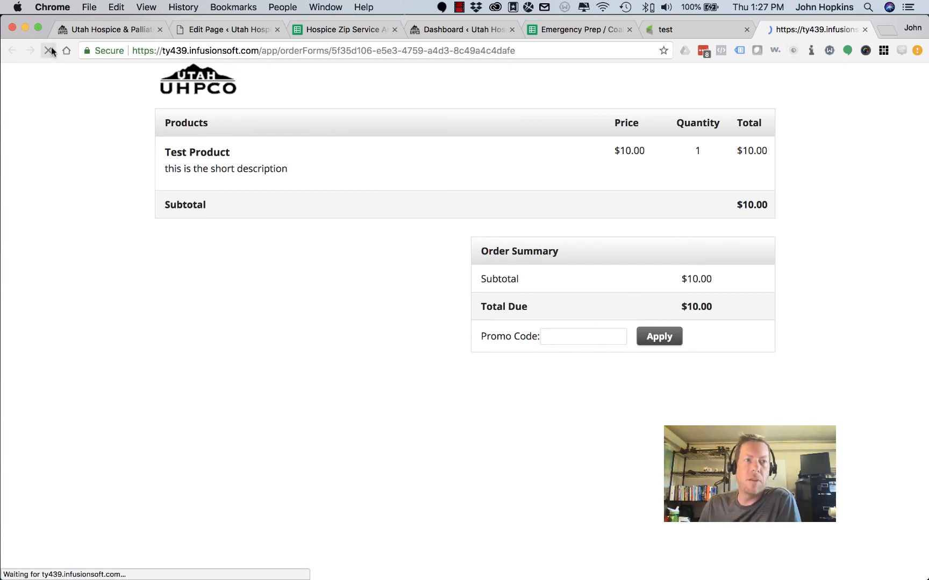
pyautogui.click(247, 50)
pyautogui.press('super+c')
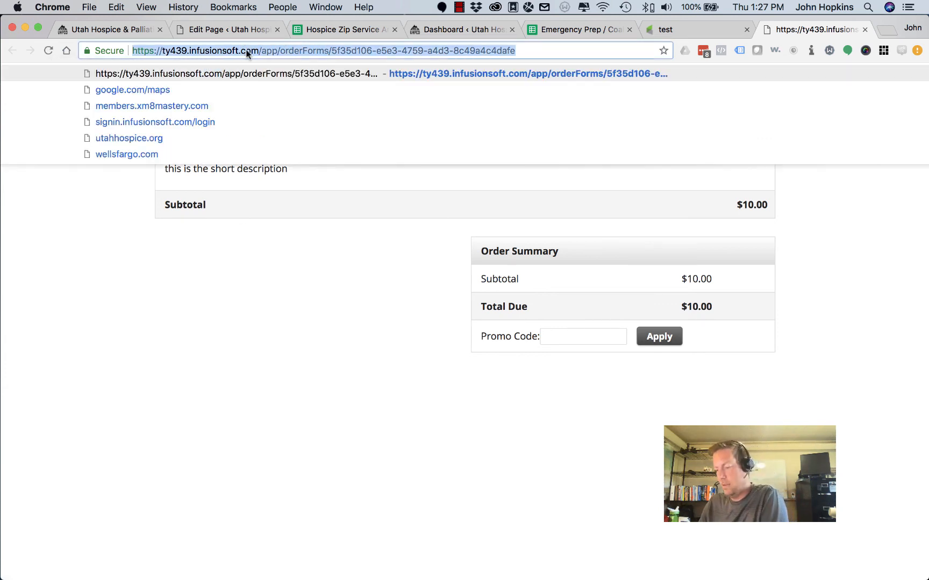
# Load the test order form URL in a private window and highlight the product's short description
pyautogui.press('super+shift+n')
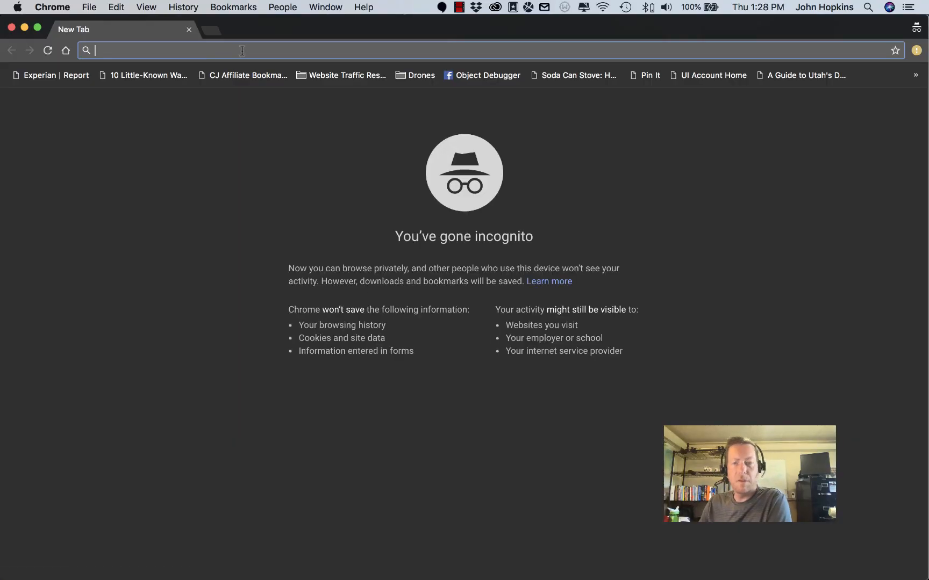
pyautogui.press('super+v')
pyautogui.press('Return')
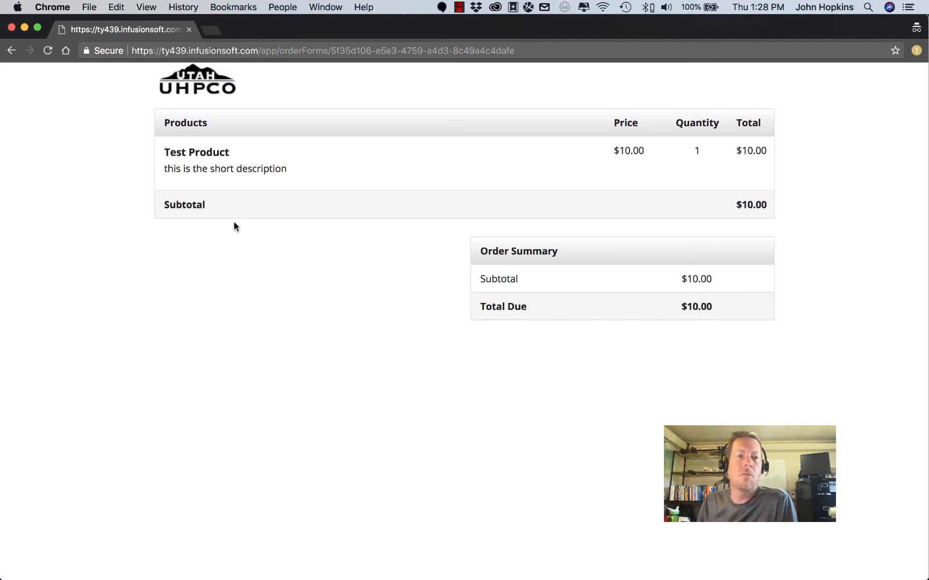
pyautogui.moveTo(163, 170); pyautogui.dragTo(282, 170)
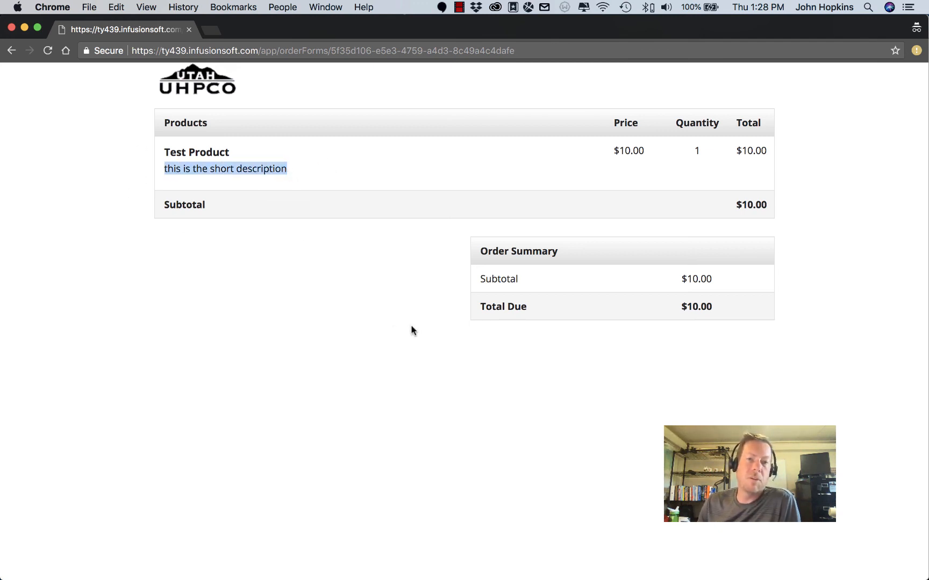
# Close the private window and the preview tab, and deselect the address on the Links page
pyautogui.click(188, 31)
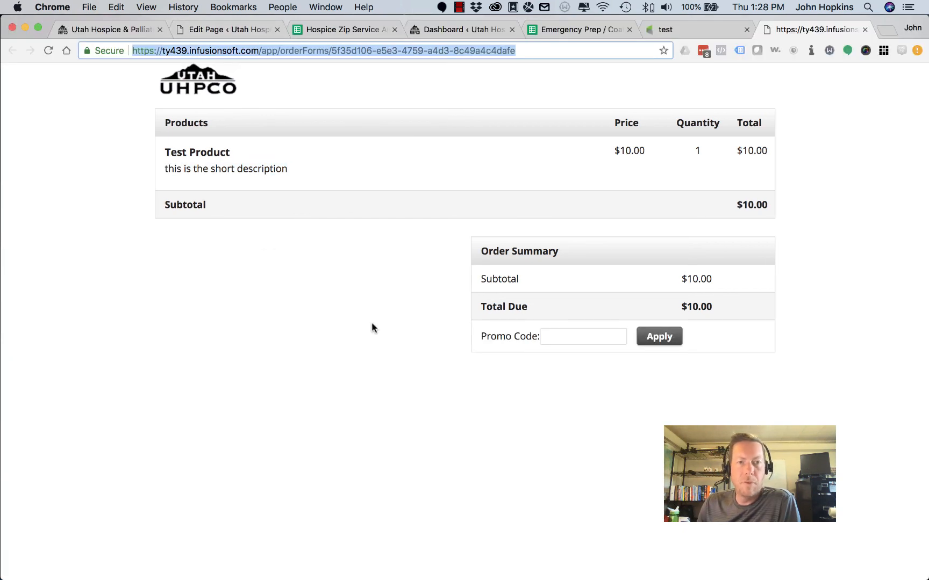
pyautogui.click(864, 30)
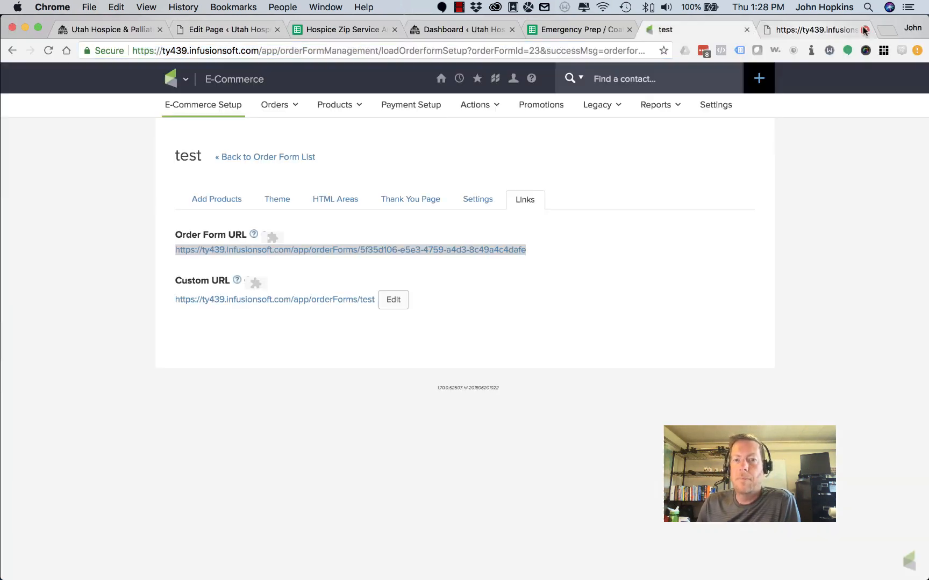
pyautogui.click(475, 336)
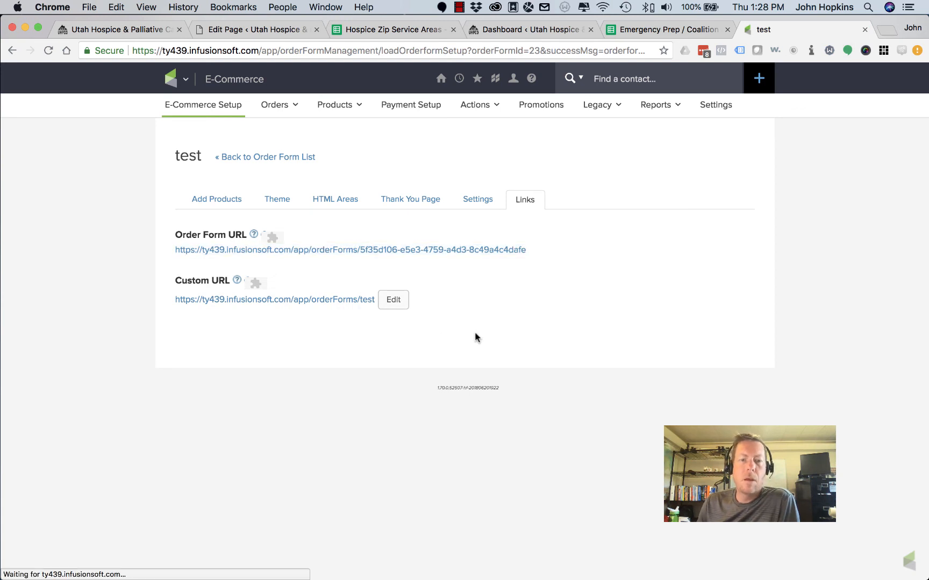